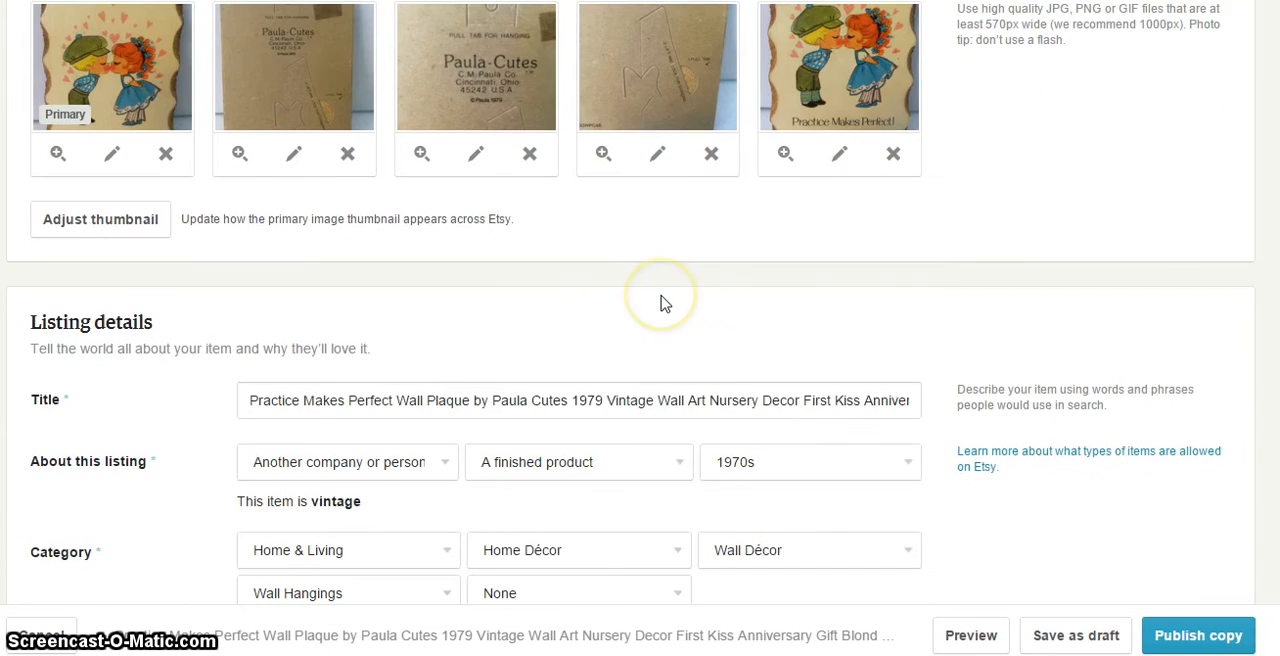
Review the plaque listing's title, category, price, quantity and renewal options down to its description text
scroll(455, 340, "down", 1)
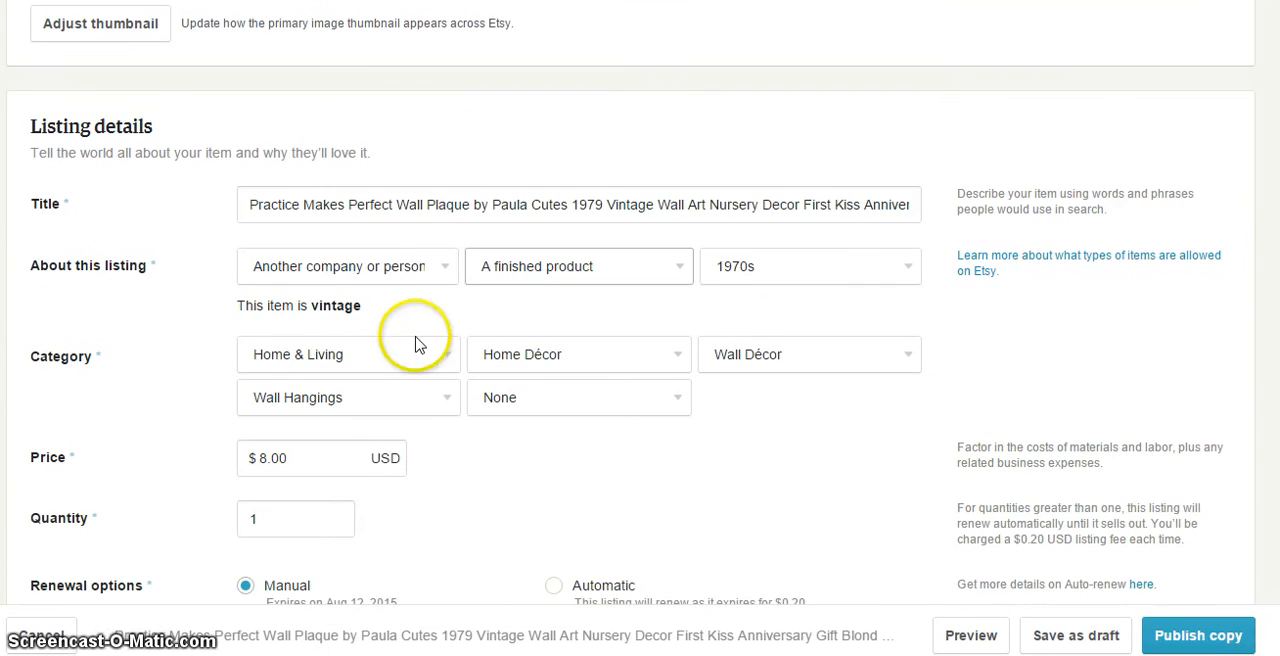
scroll(549, 380, "down", 1)
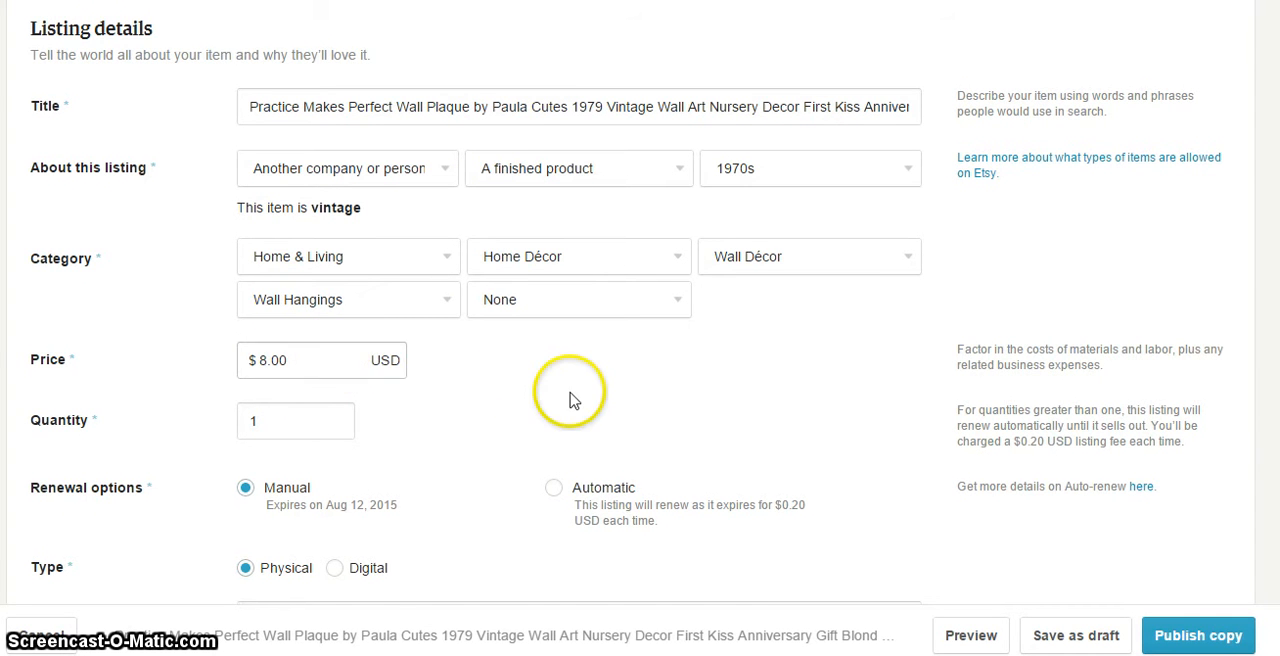
scroll(571, 400, "down", 3)
scroll(532, 325, "down", 1)
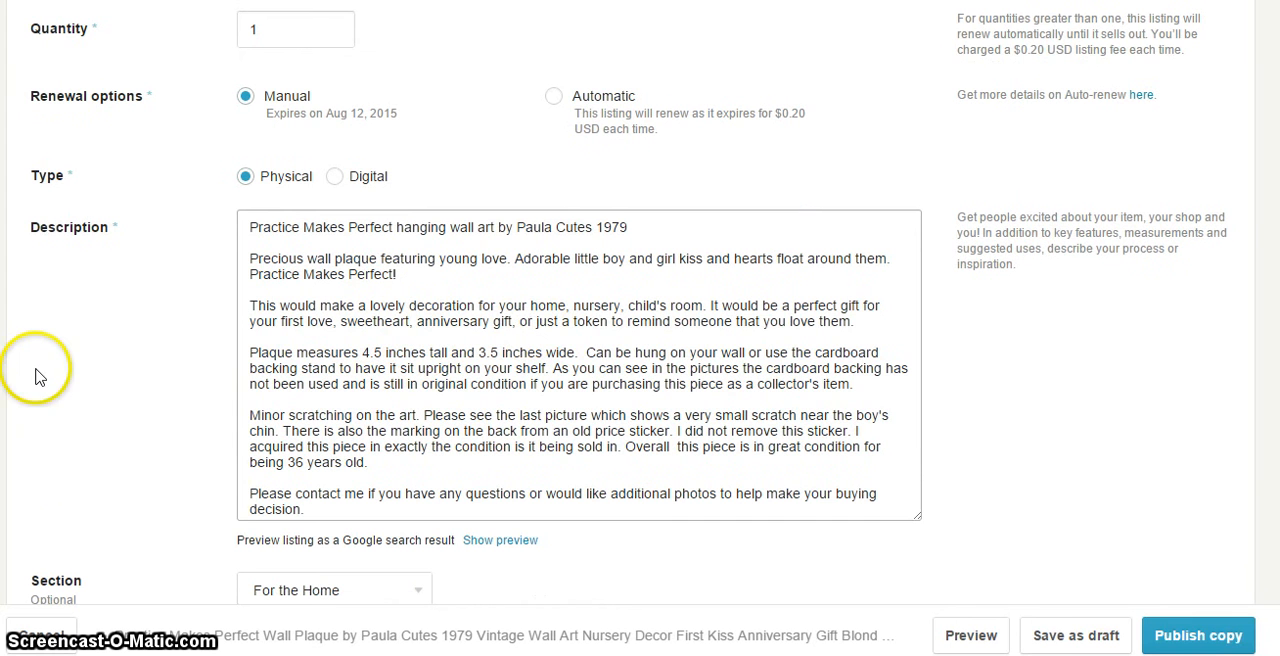
left_click(56, 253)
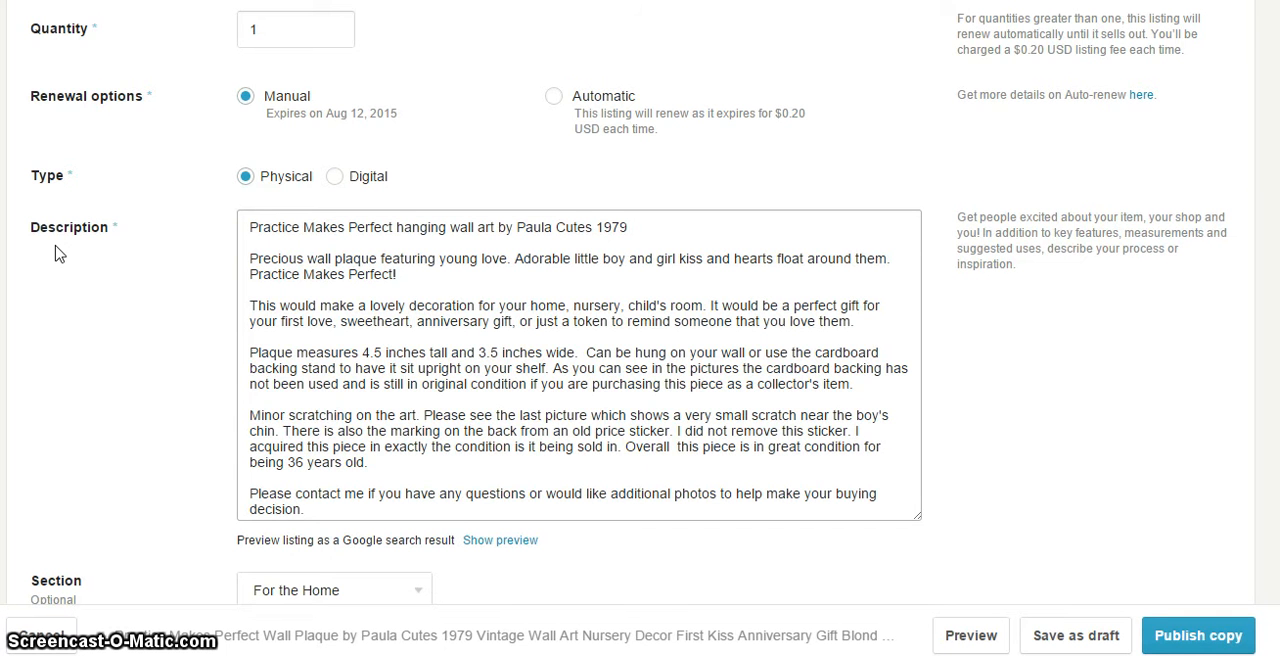
left_click(89, 271)
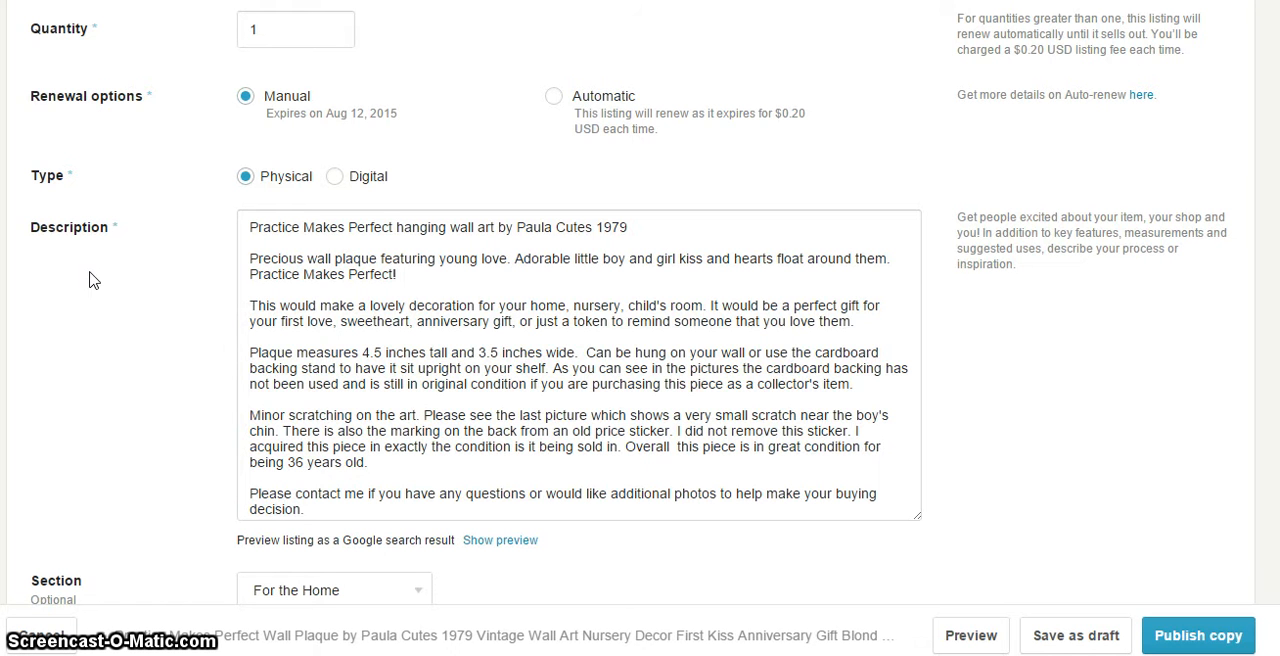
left_click(581, 352)
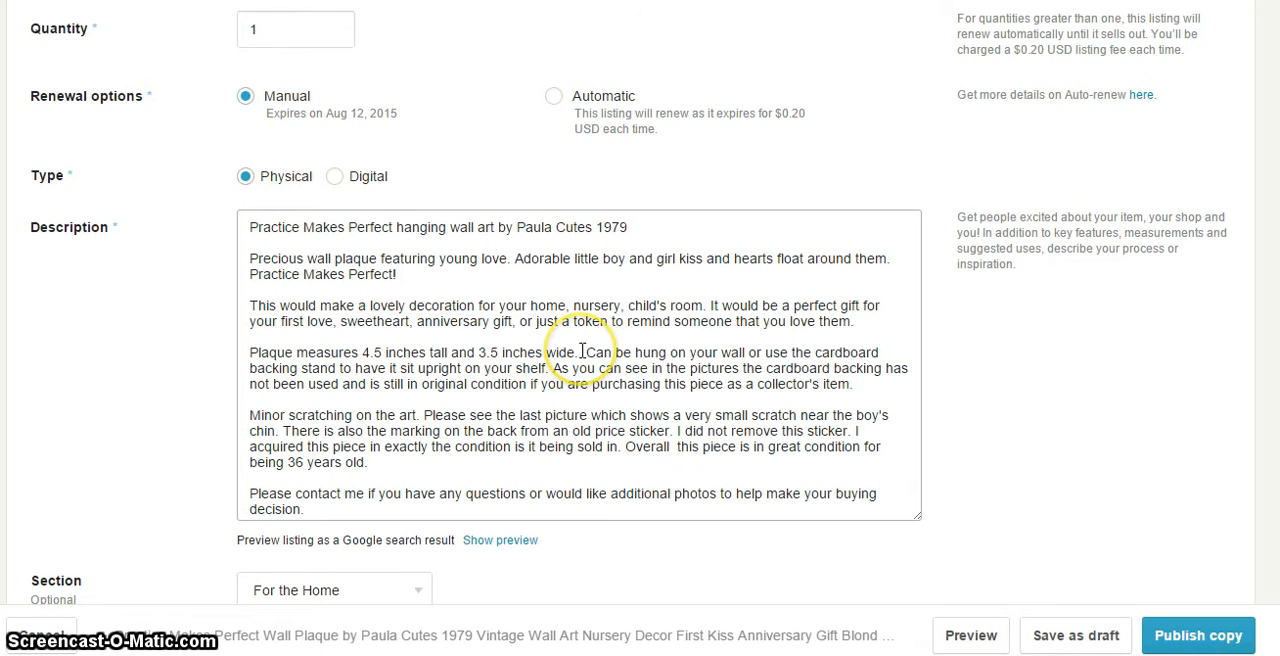
Switch to the comparable Pixandthecity plaque listing and read its item details
key("ctrl+Tab")
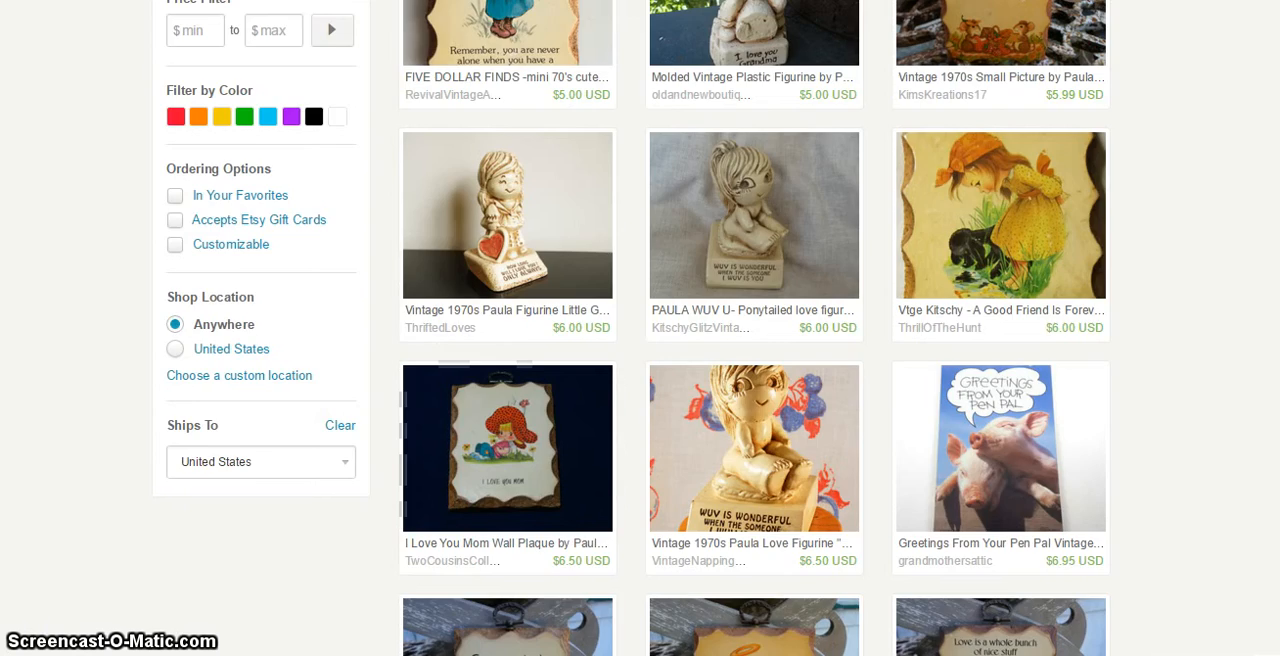
key("ctrl+Tab")
scroll(491, 419, "up", 4)
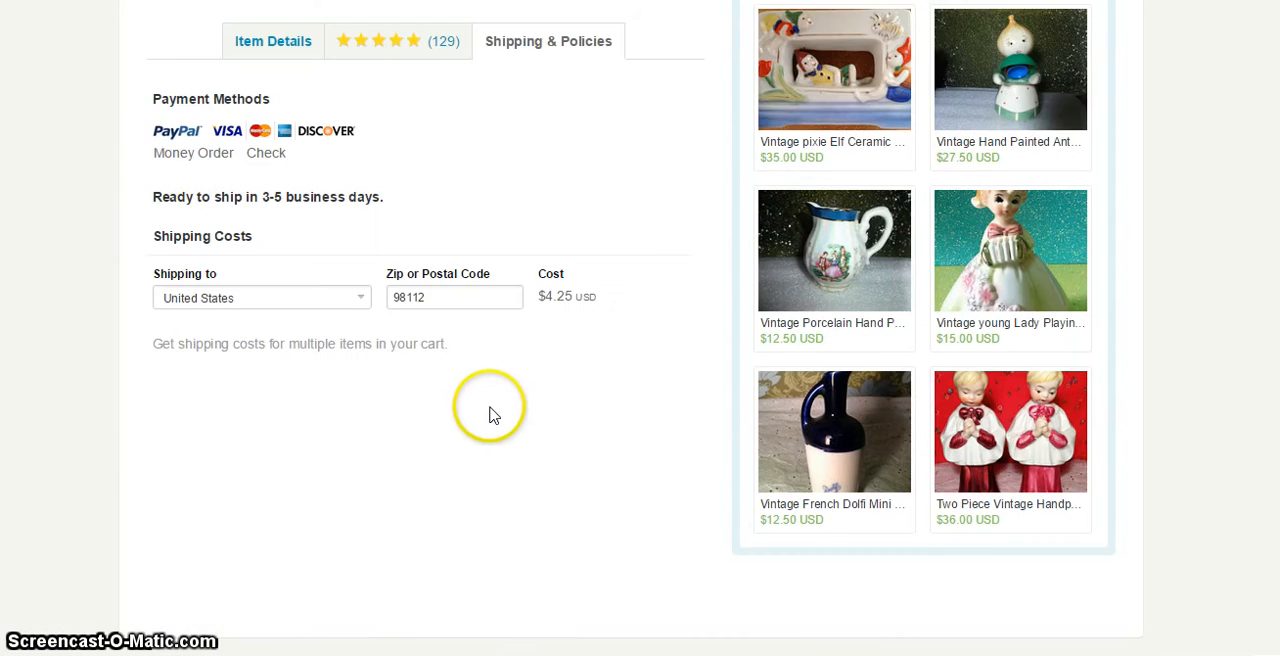
scroll(491, 419, "up", 5)
left_click(260, 528)
scroll(79, 466, "down", 3)
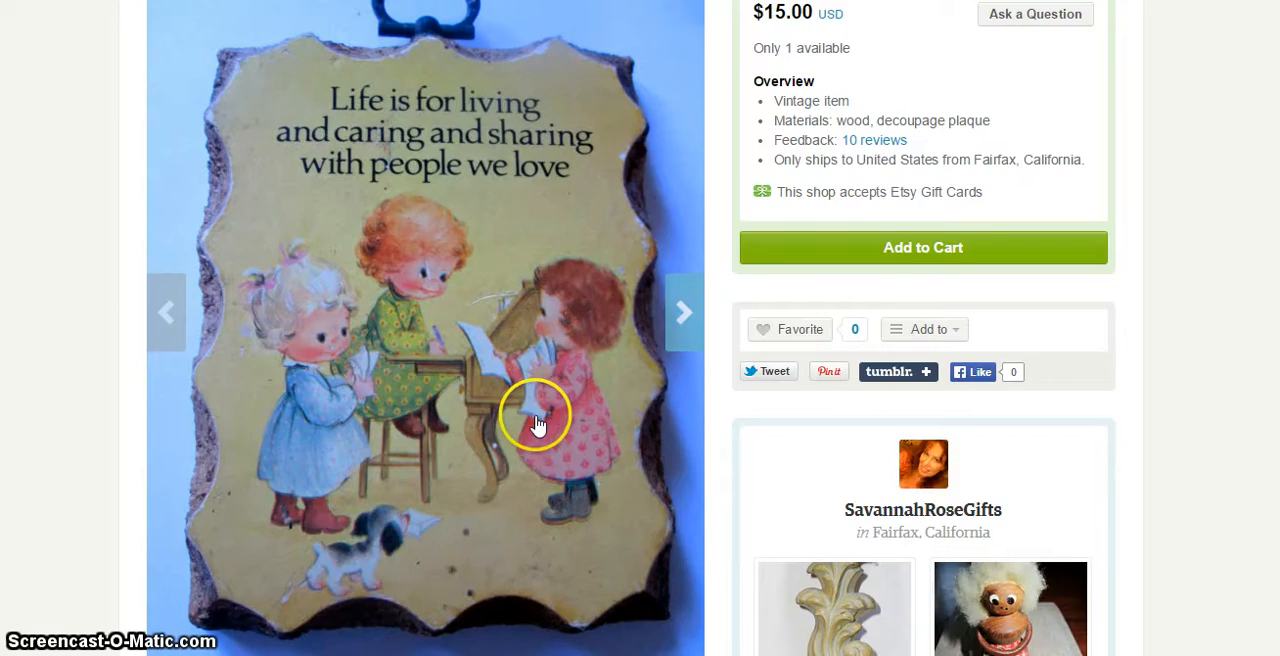
scroll(531, 422, "down", 5)
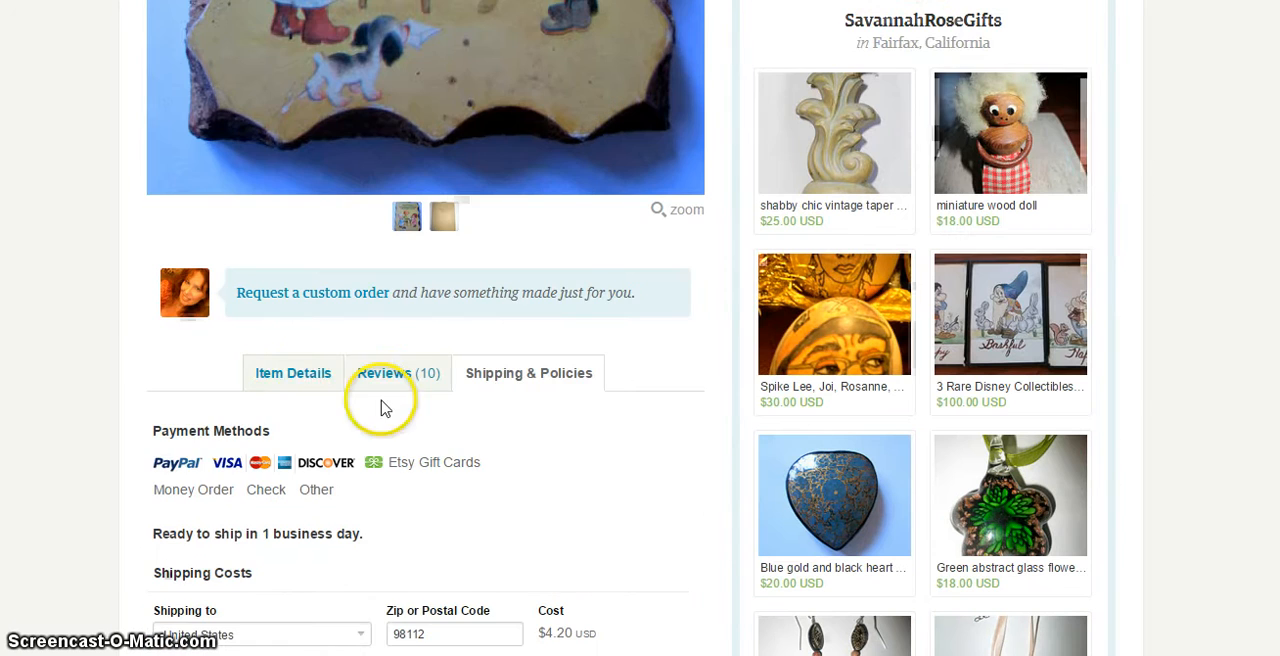
Read the item details of the SavannahRoseGifts and VintageH2H plaque listings, and return to the listing form
left_click(292, 372)
scroll(155, 368, "down", 2)
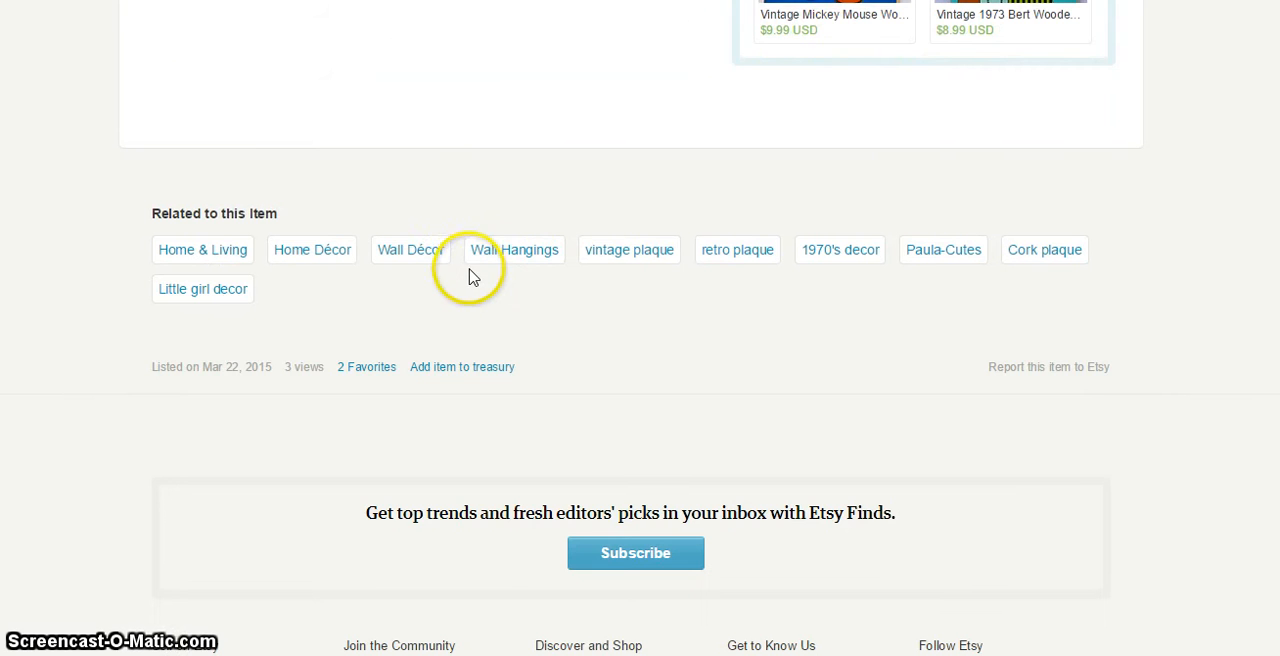
scroll(471, 277, "up", 8)
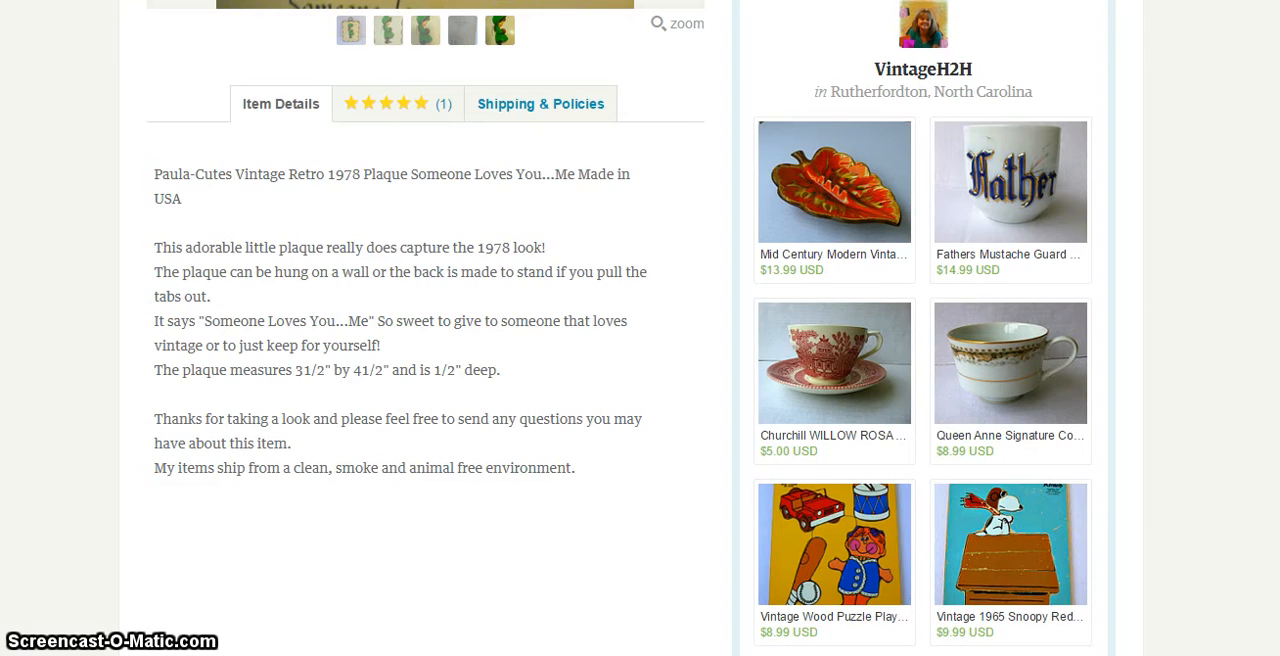
key("alt+Left")
key("ctrl+Tab")
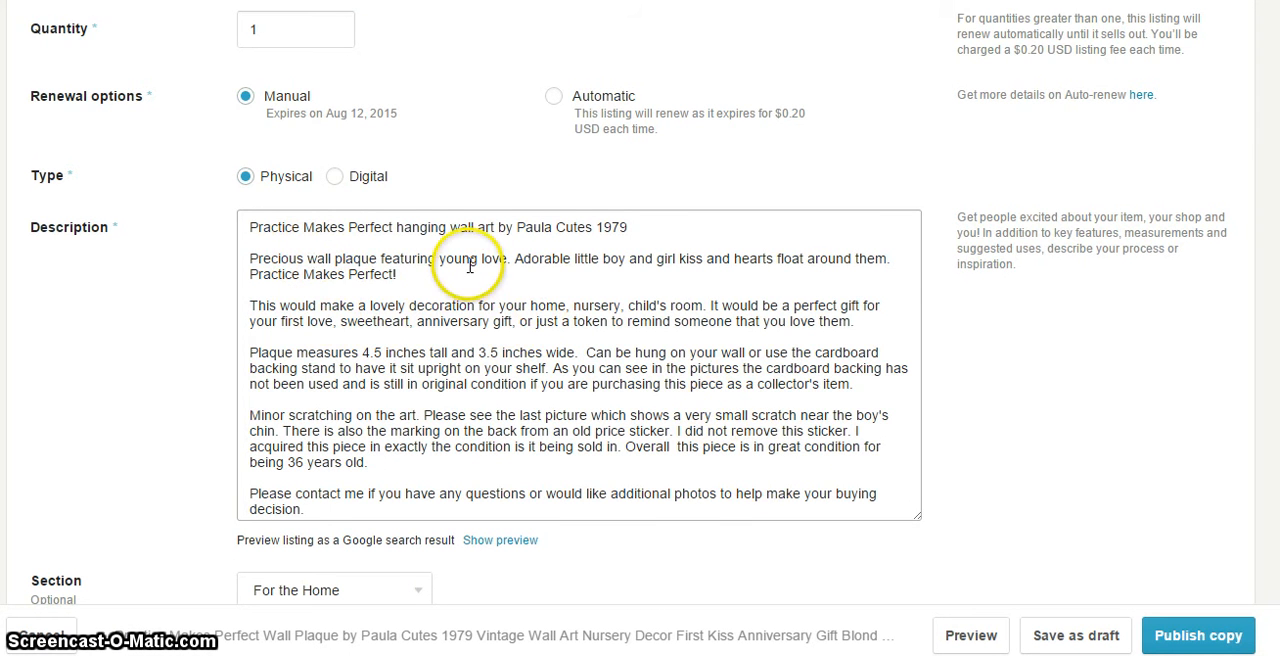
Read through the description's opening and condition paragraphs, highlighting the words "last picture"
left_click(687, 275)
left_click_drag(687, 275, 481, 258)
left_click(791, 258)
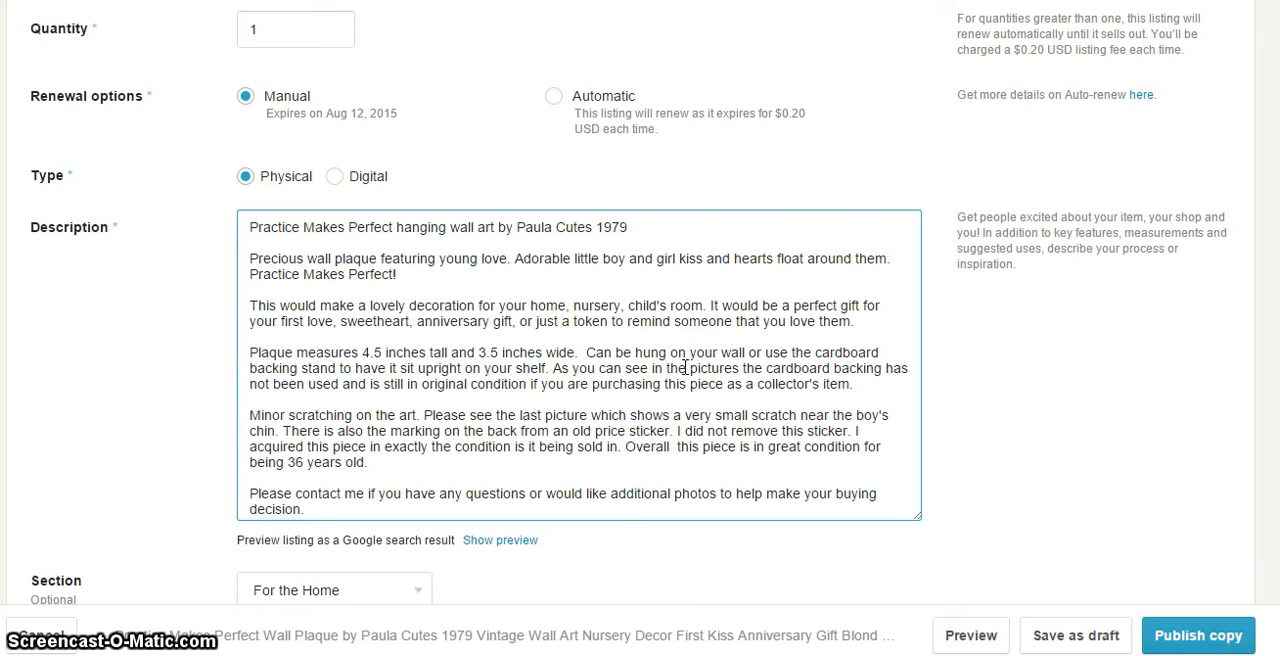
scroll(685, 367, "down", 1)
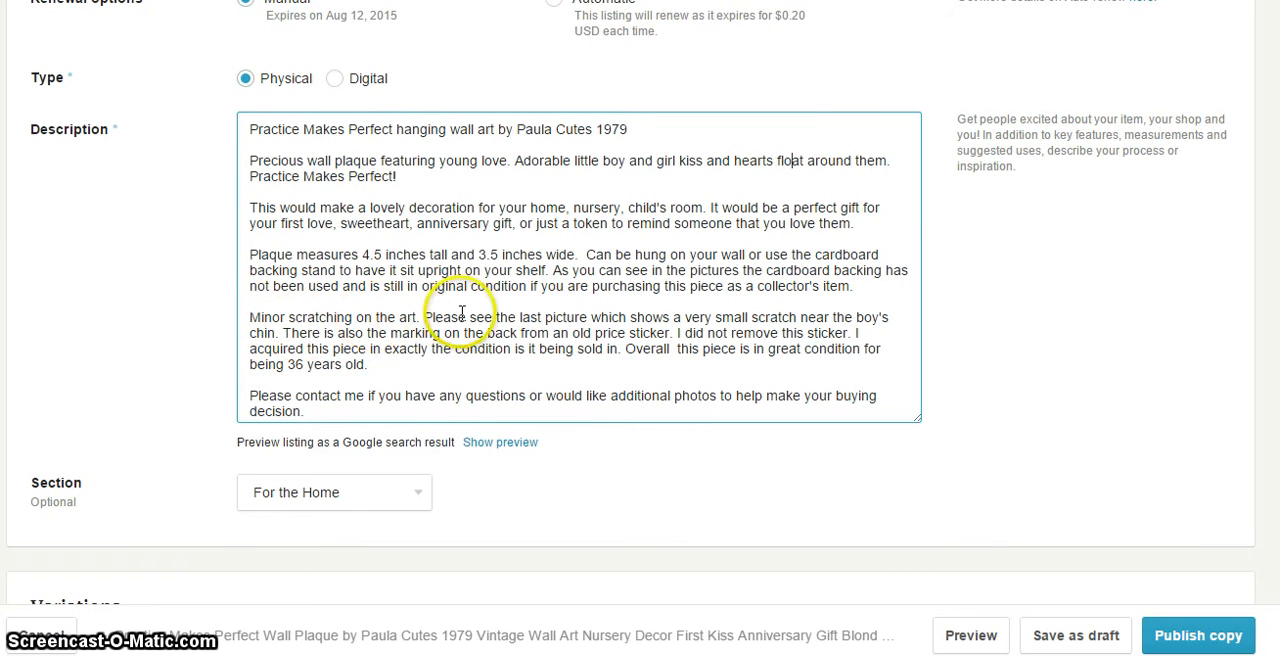
left_click(580, 316)
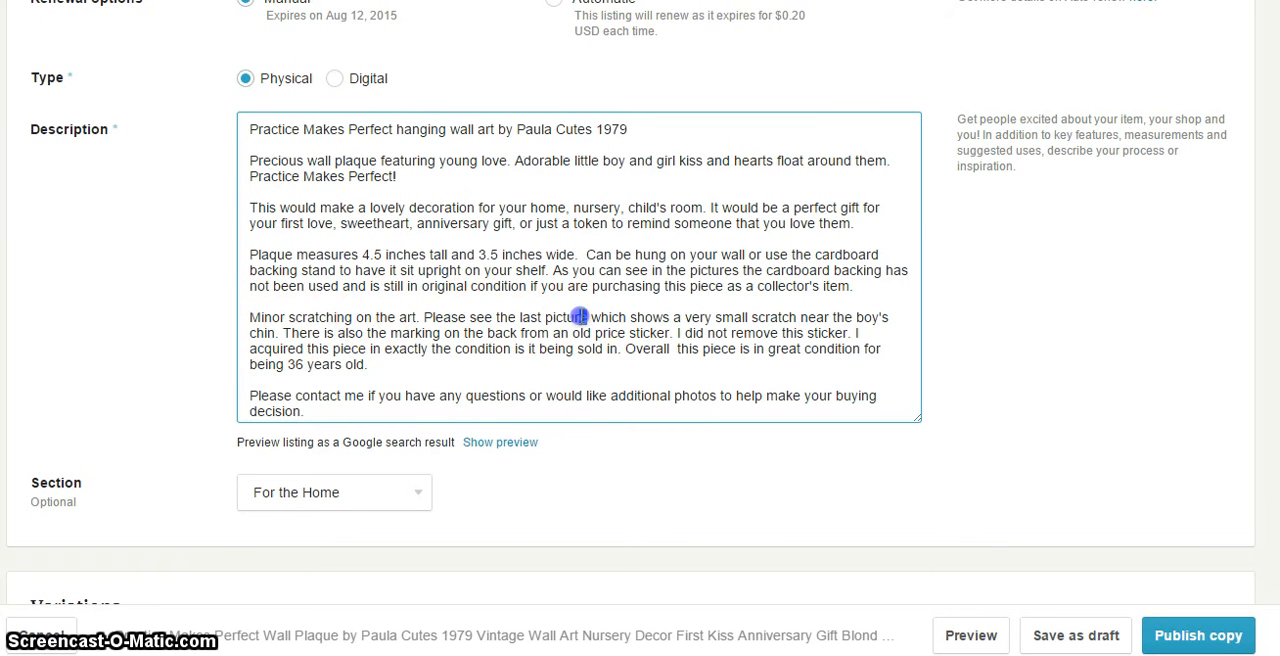
left_click_drag(580, 316, 517, 316)
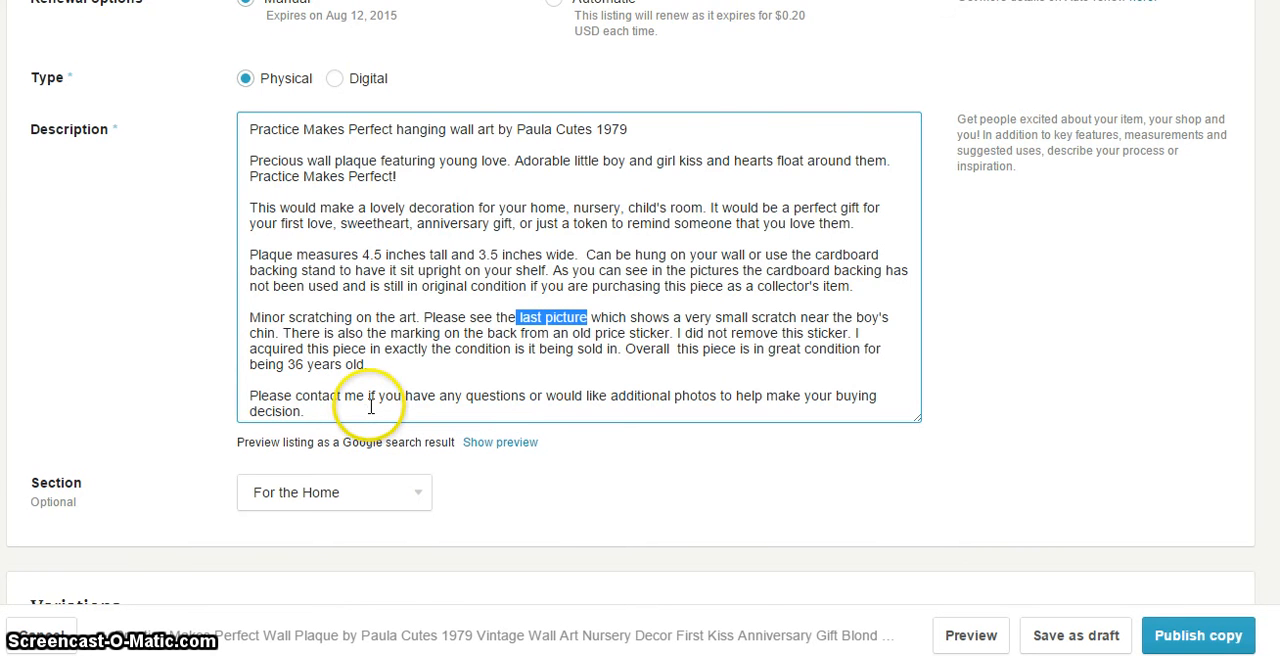
Check the listing's photos against the condition paragraph, and go on to the description's closing contact sentence
scroll(370, 406, "up", 10)
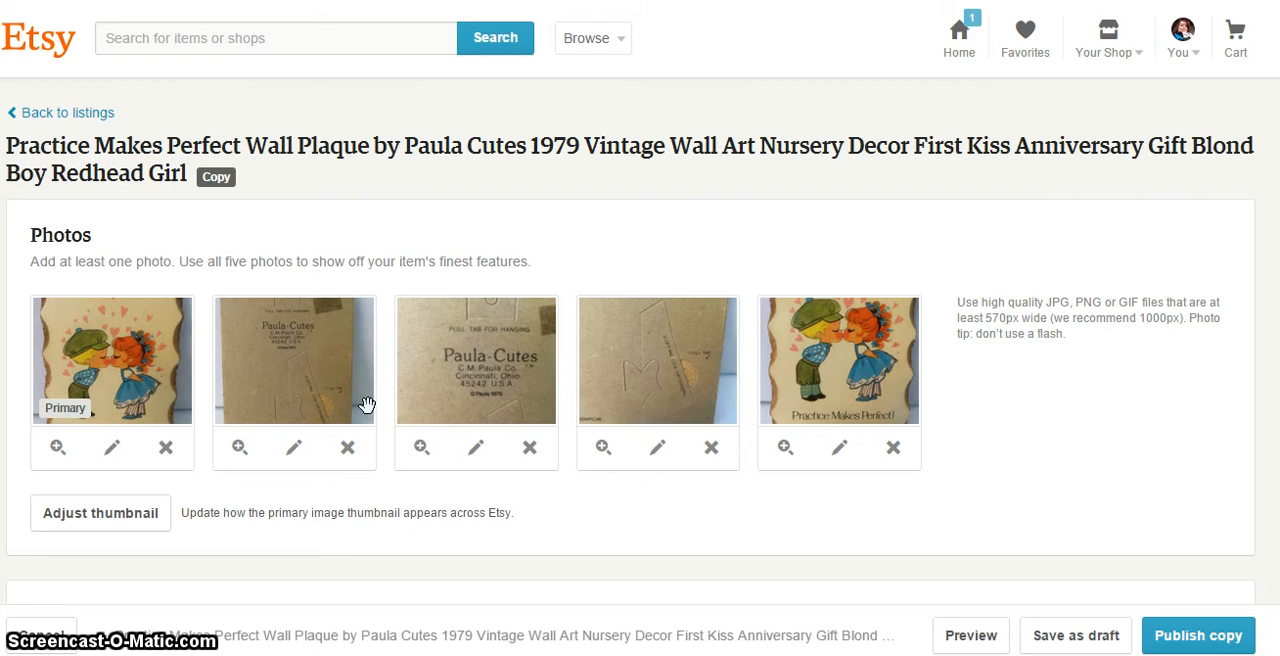
scroll(367, 405, "down", 2)
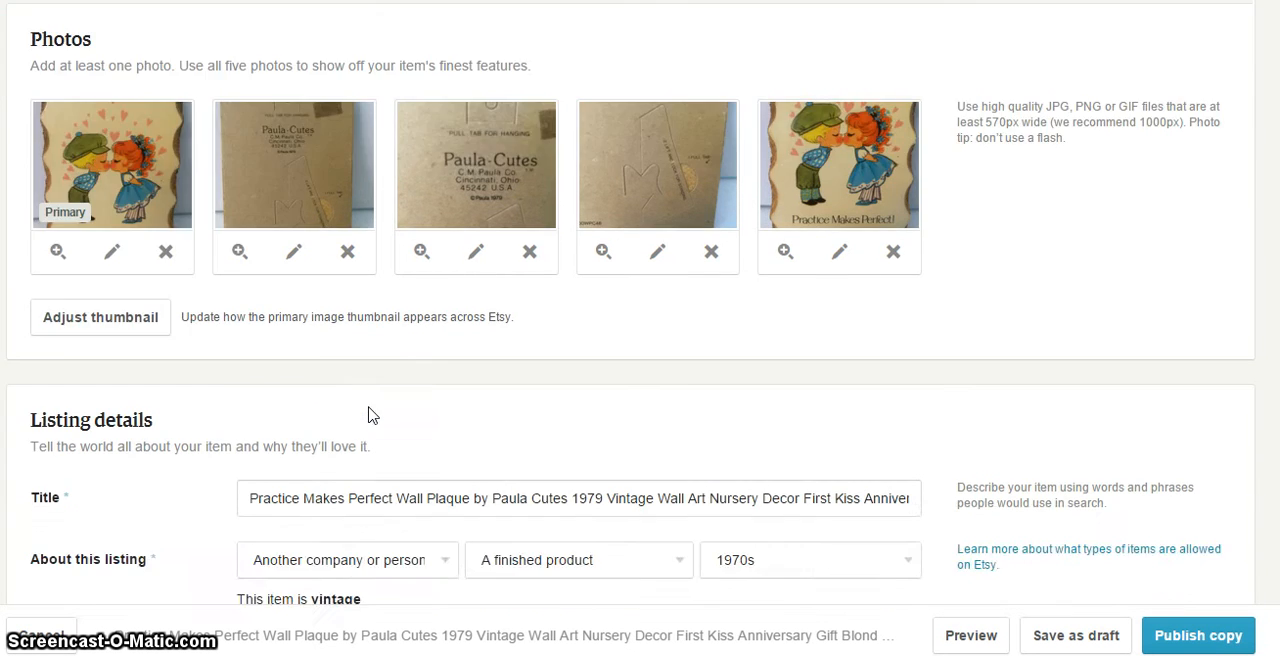
scroll(368, 415, "down", 8)
left_click(390, 219)
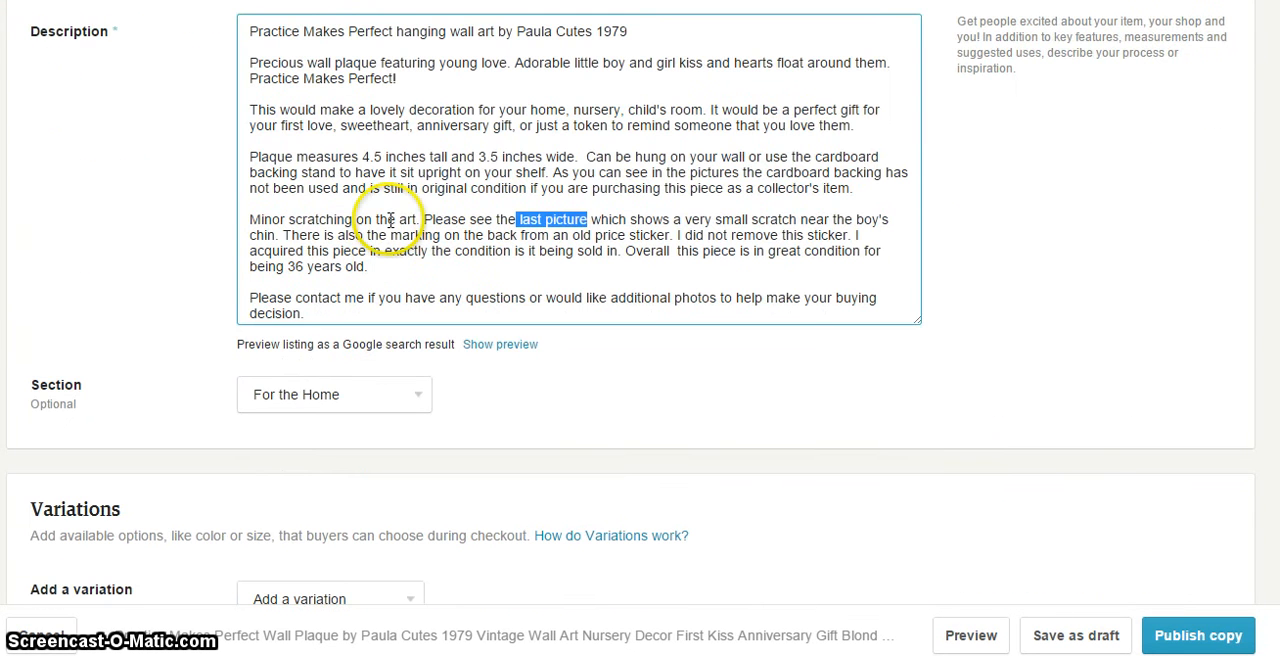
scroll(408, 258, "down", 1)
left_click(465, 199)
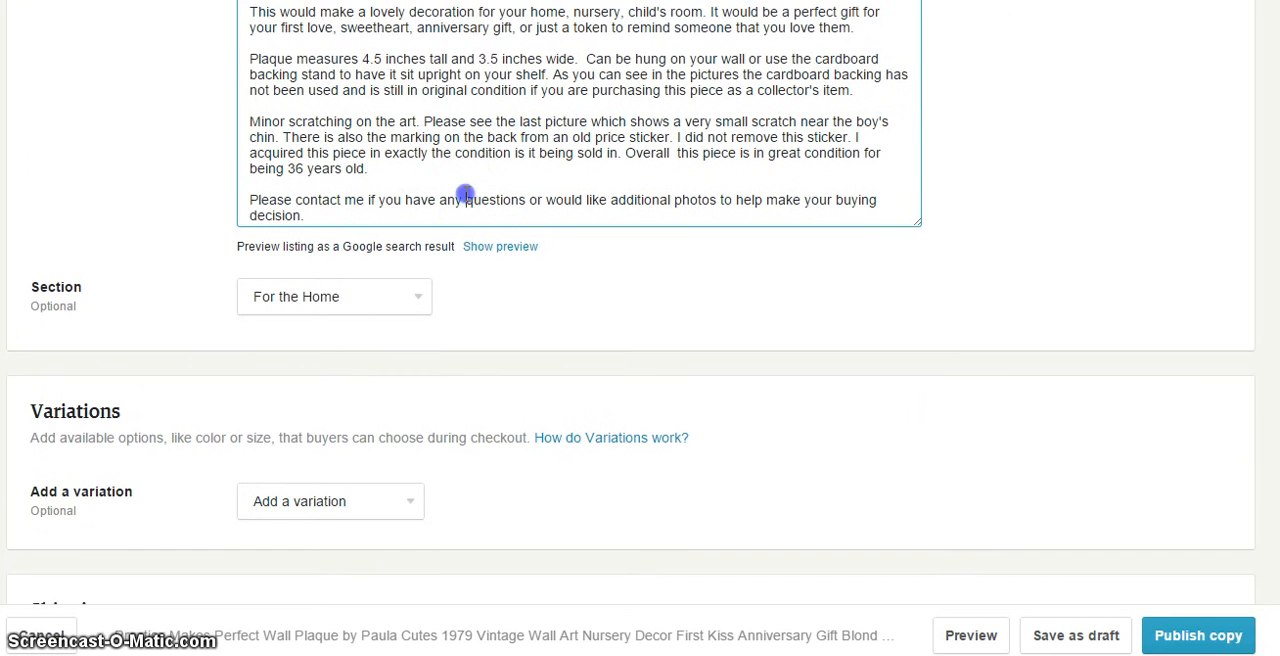
Browse the items in the ThriftyTheresa shop's For the Home section, and return to the listing form
left_click(415, 302)
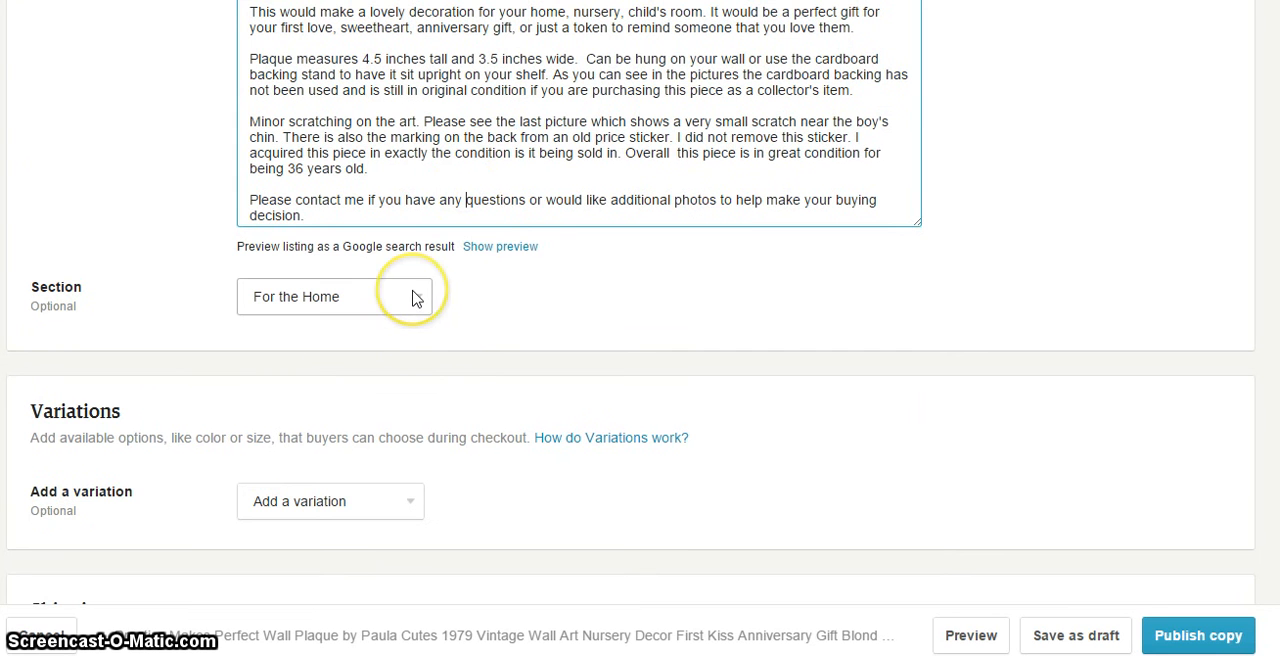
left_click(468, 324)
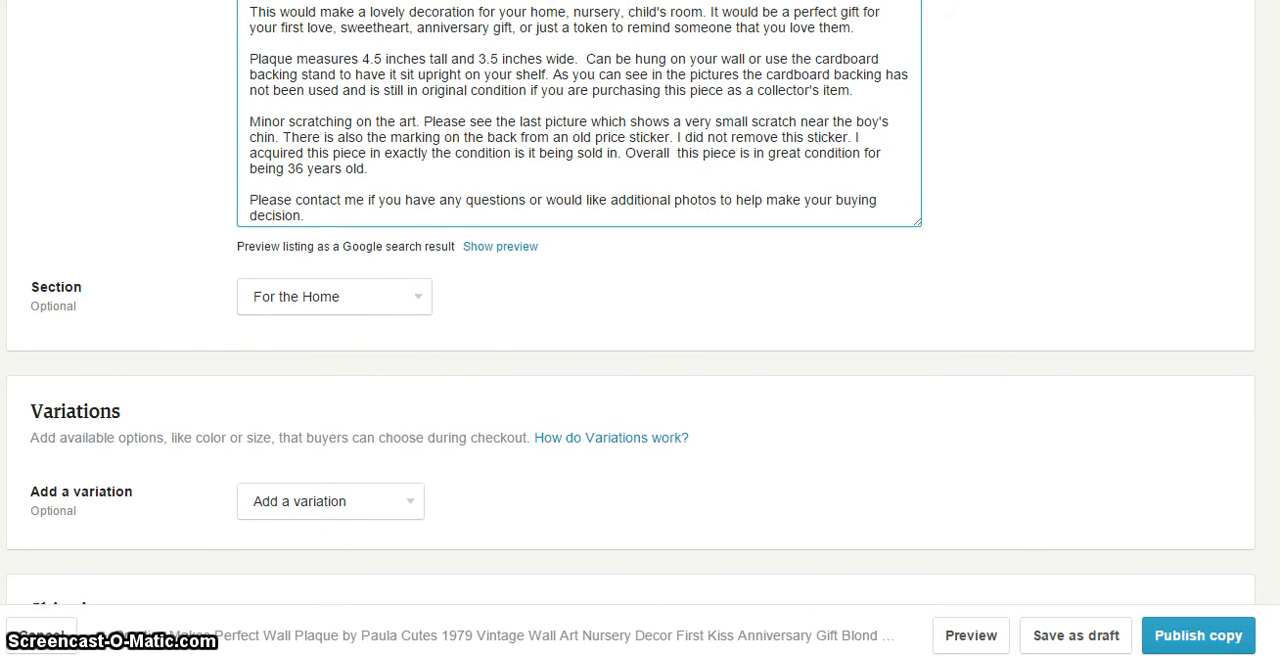
key("ctrl+Tab")
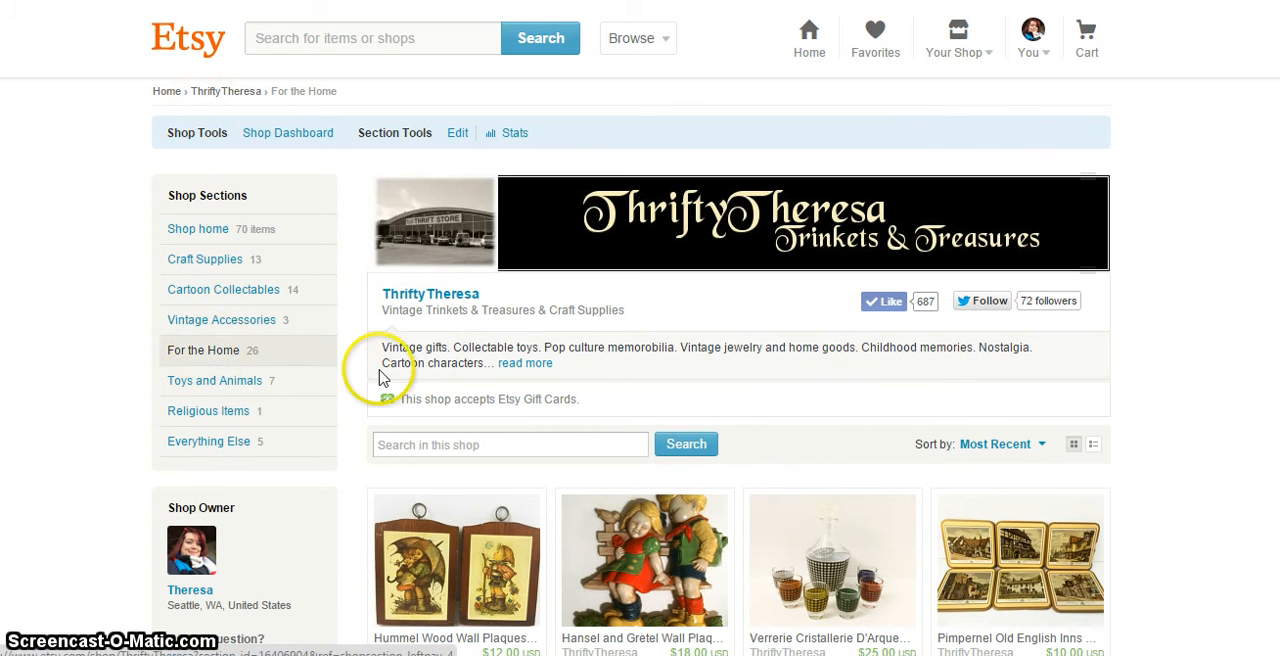
scroll(420, 370, "down", 4)
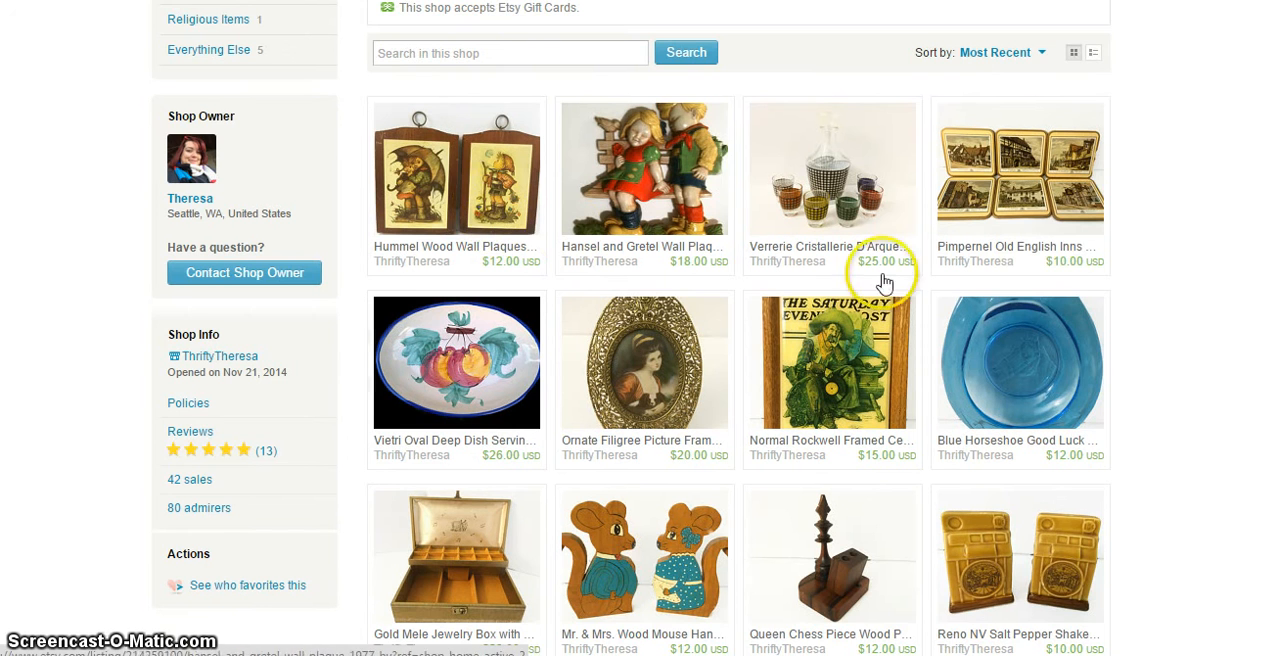
scroll(1120, 232, "down", 1)
scroll(1104, 240, "down", 2)
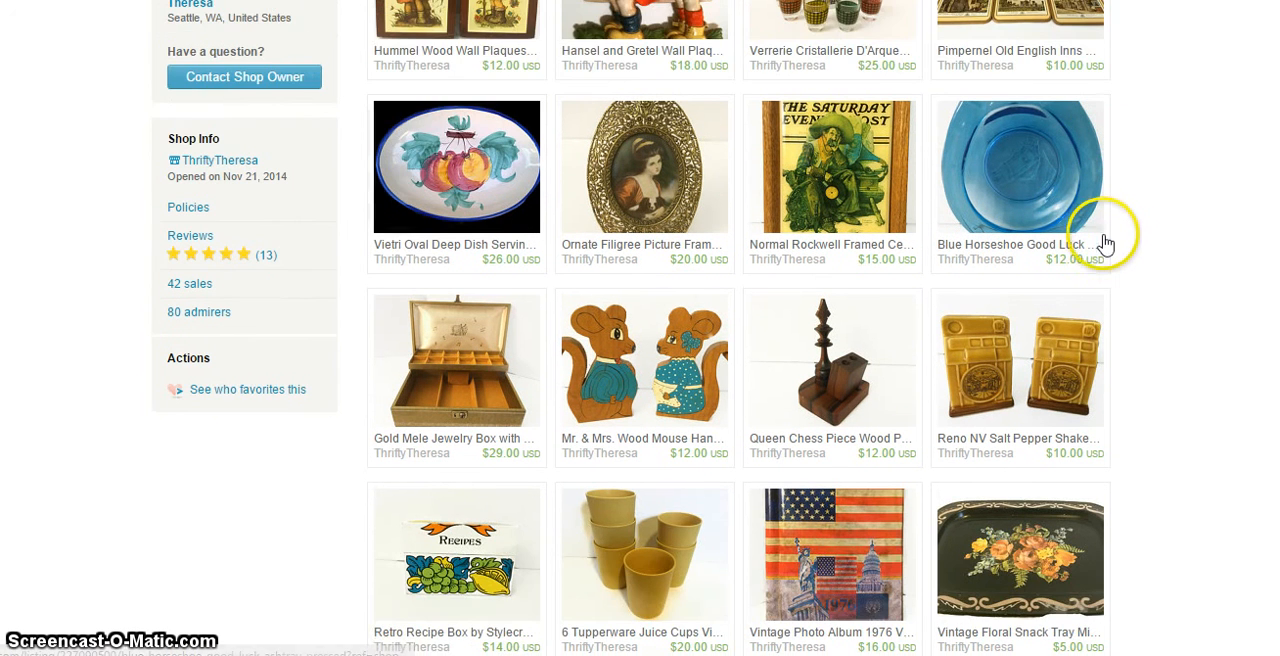
scroll(1108, 253, "down", 1)
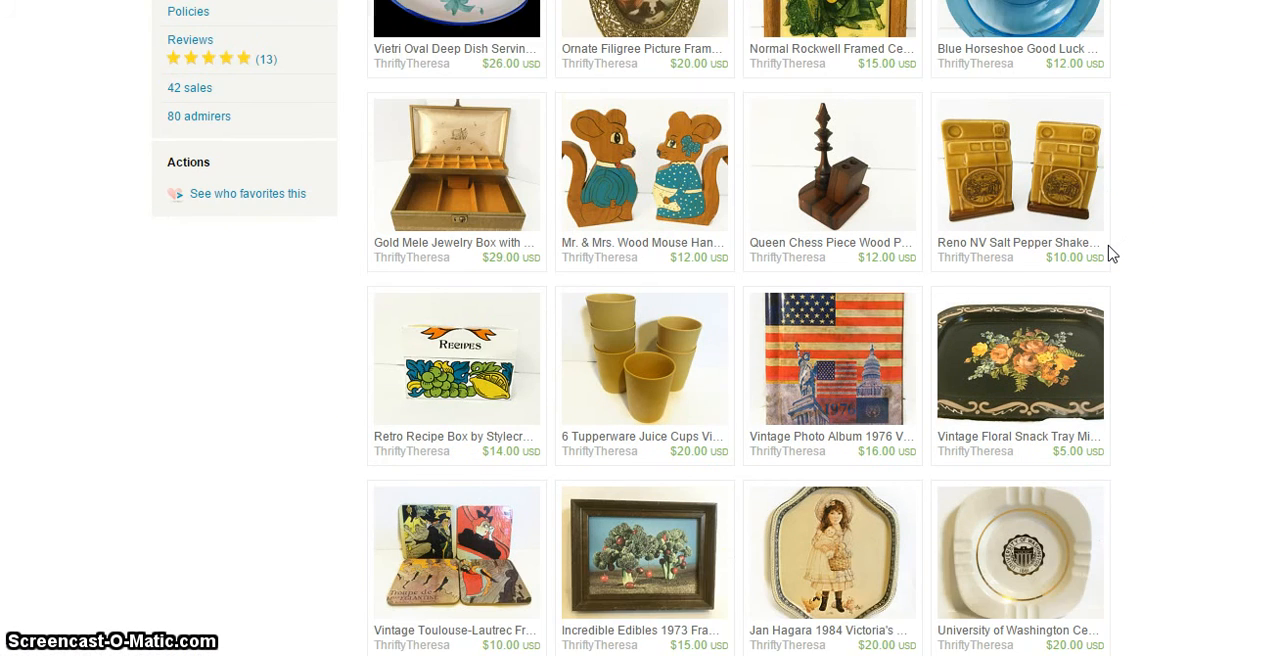
scroll(1110, 253, "down", 1)
scroll(1110, 253, "down", 2)
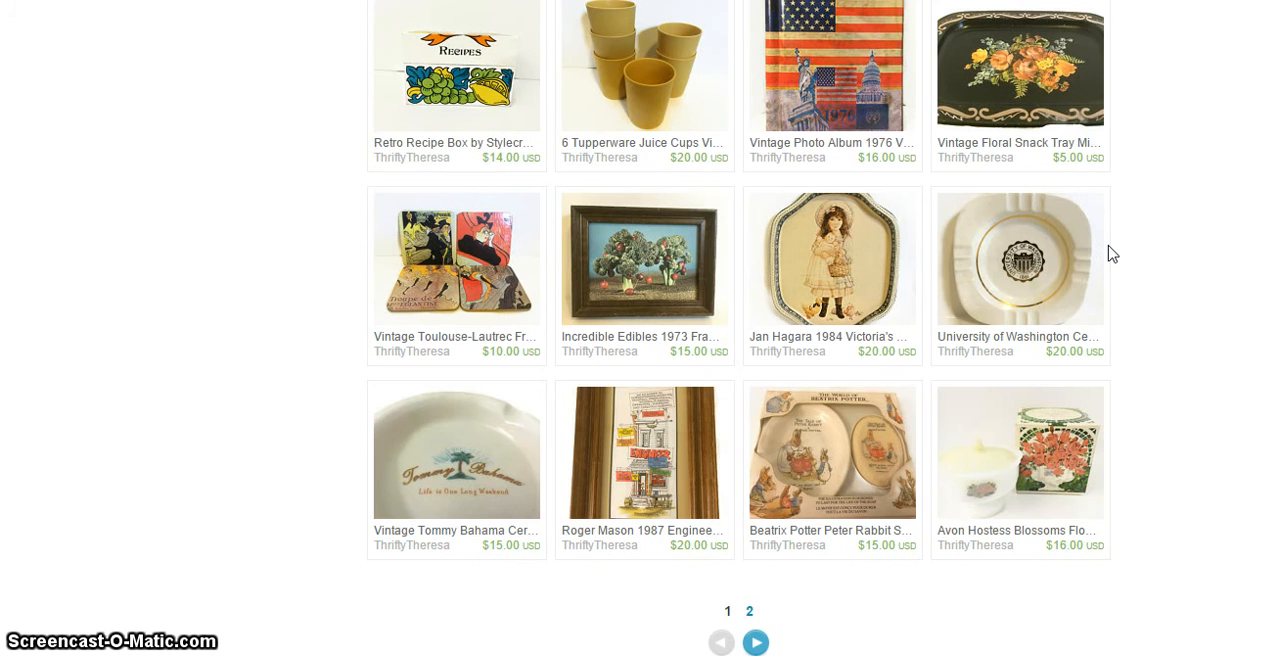
scroll(1126, 385, "up", 8)
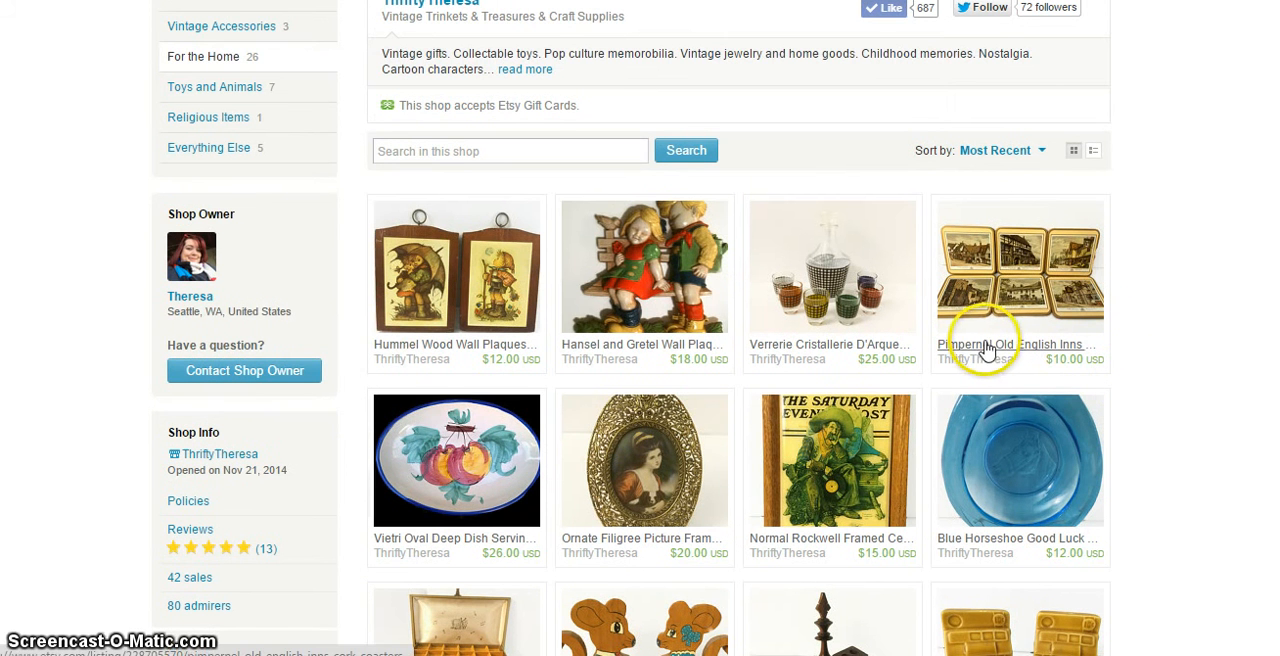
left_click(60, 2)
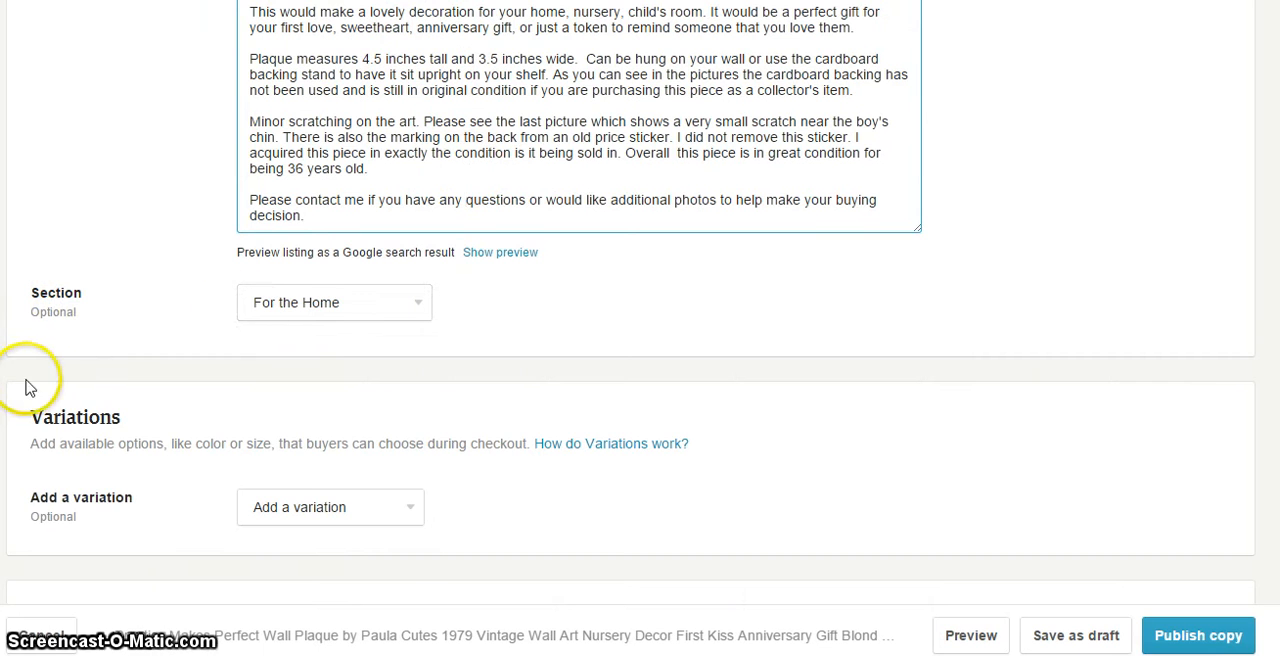
Choose For the Home as the listing's shop section
left_click(321, 314)
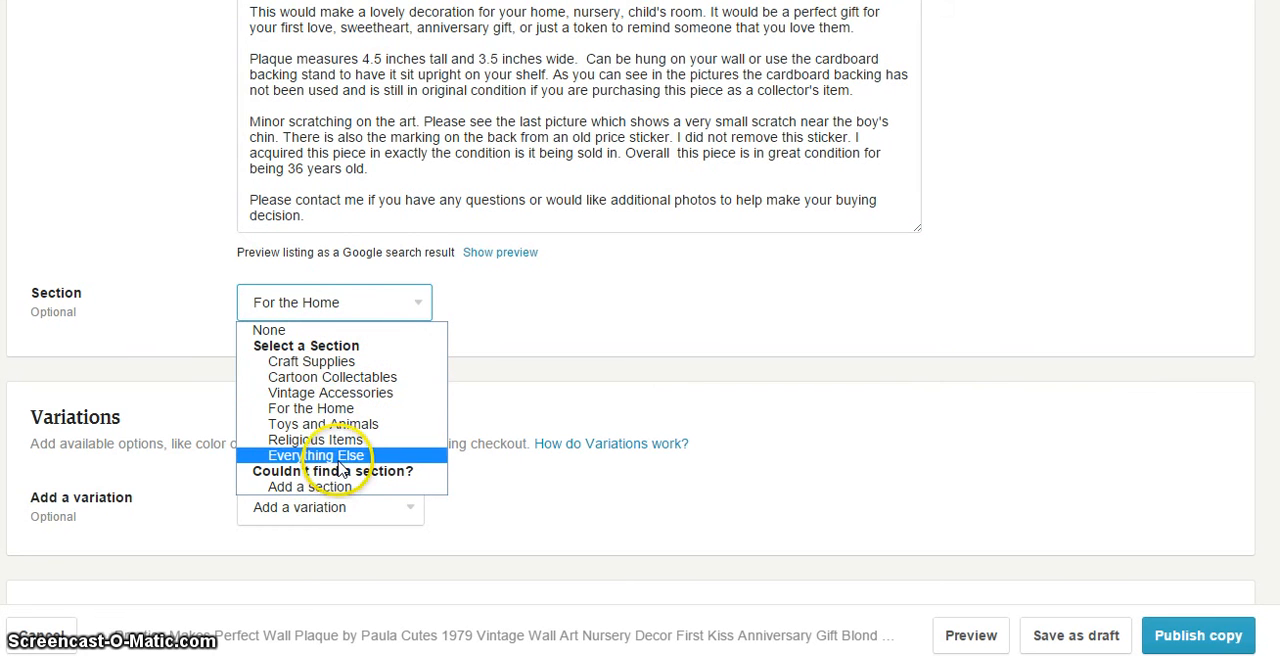
left_click(338, 409)
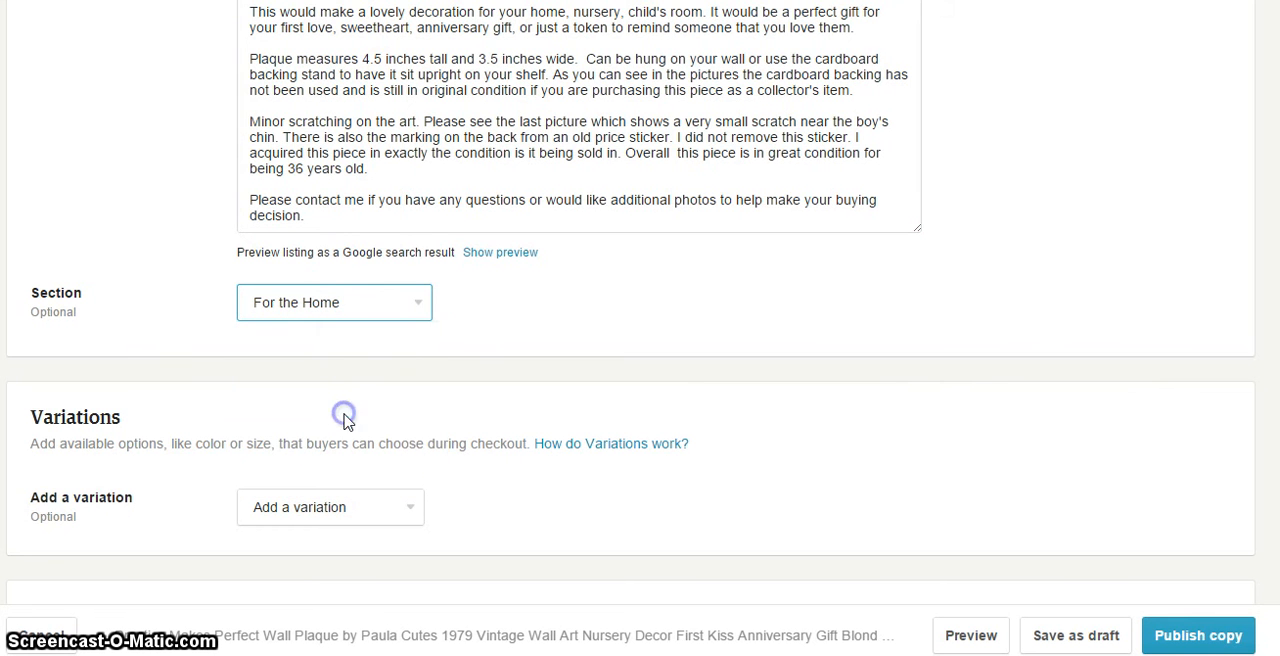
left_click(466, 322)
Look through the properties available for a listing variation without adding one
scroll(557, 320, "down", 2)
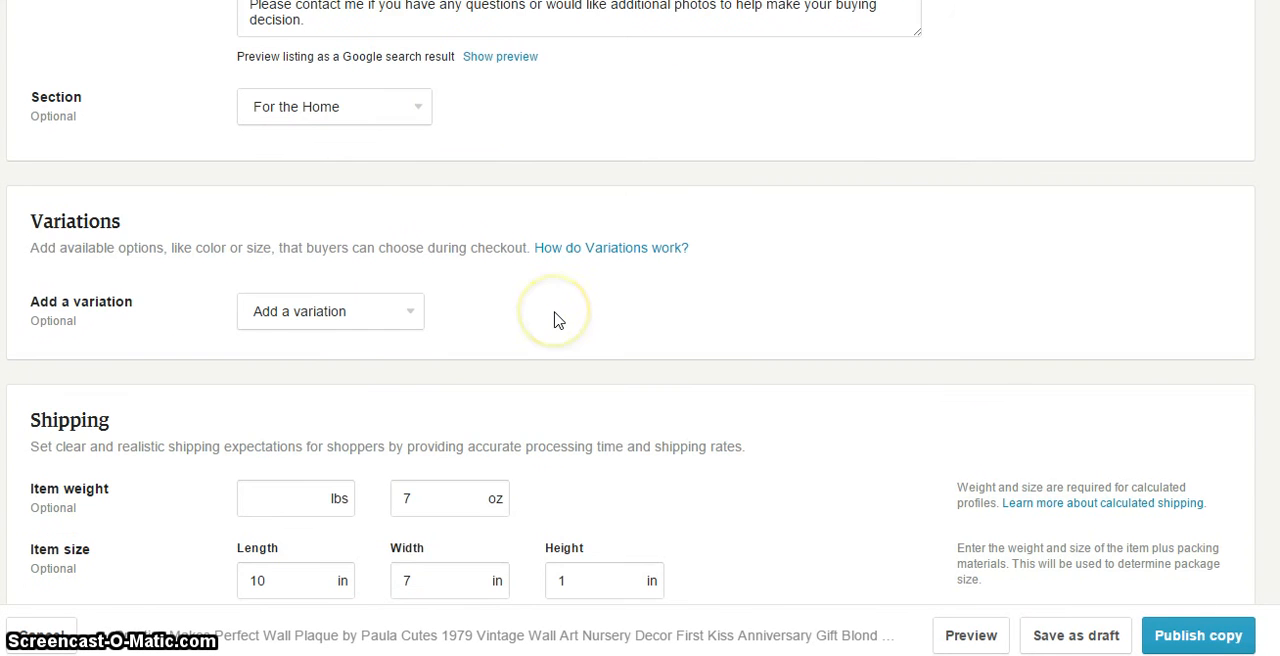
scroll(557, 320, "down", 1)
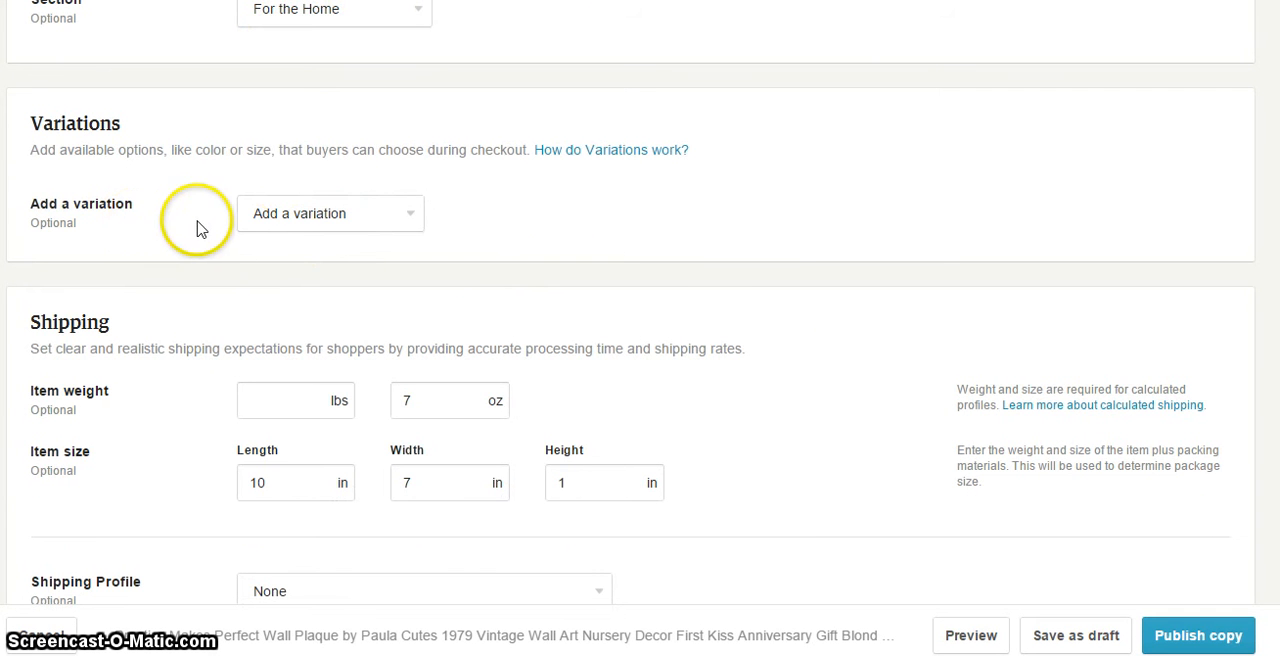
left_click(406, 222)
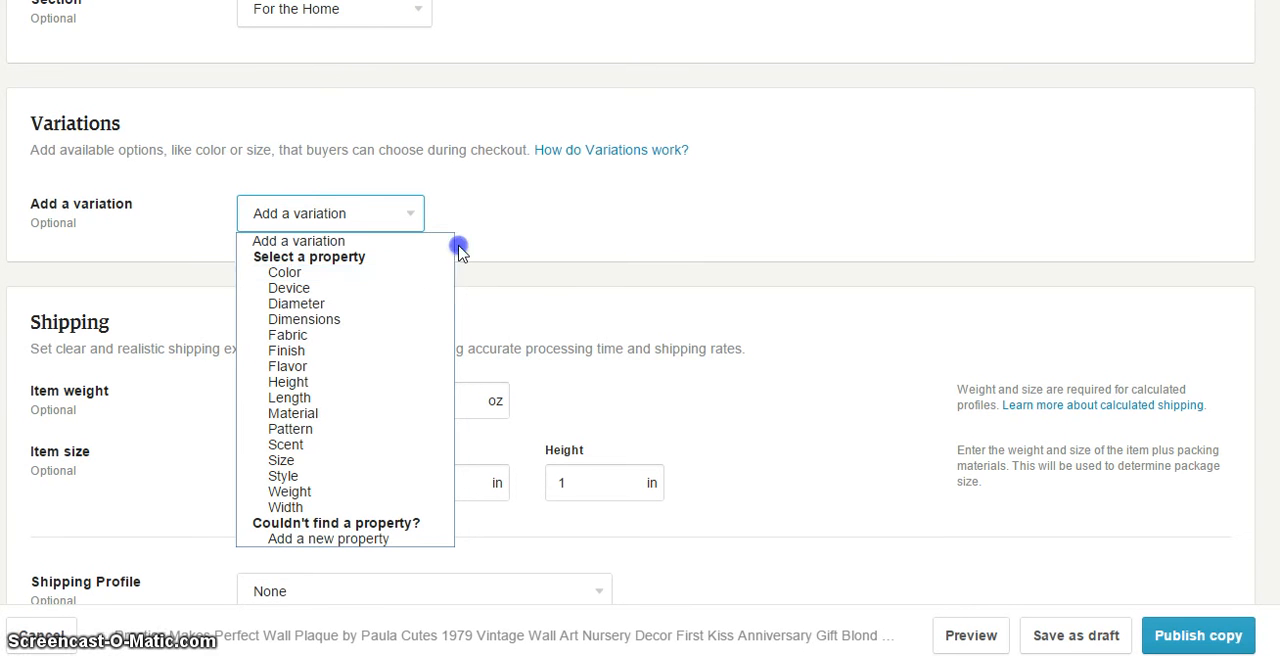
left_click(457, 249)
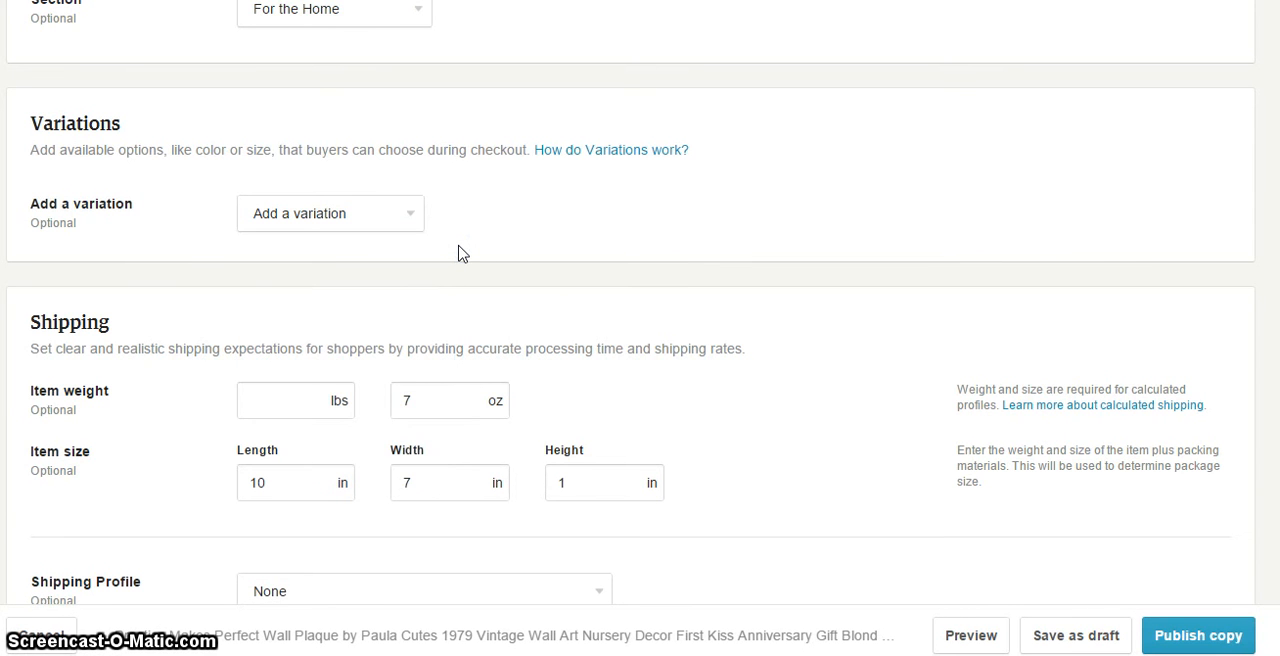
Review the listing's item weight and item size, and read the note about including packing materials
scroll(457, 251, "down", 1)
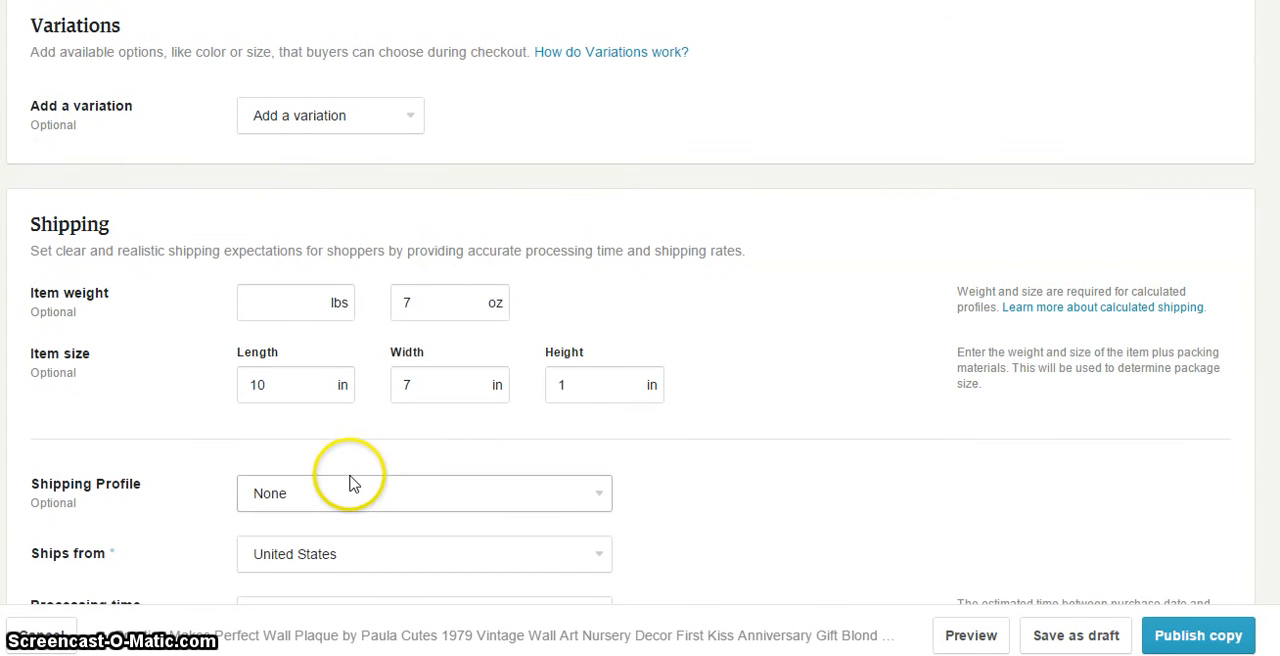
scroll(305, 440, "down", 1)
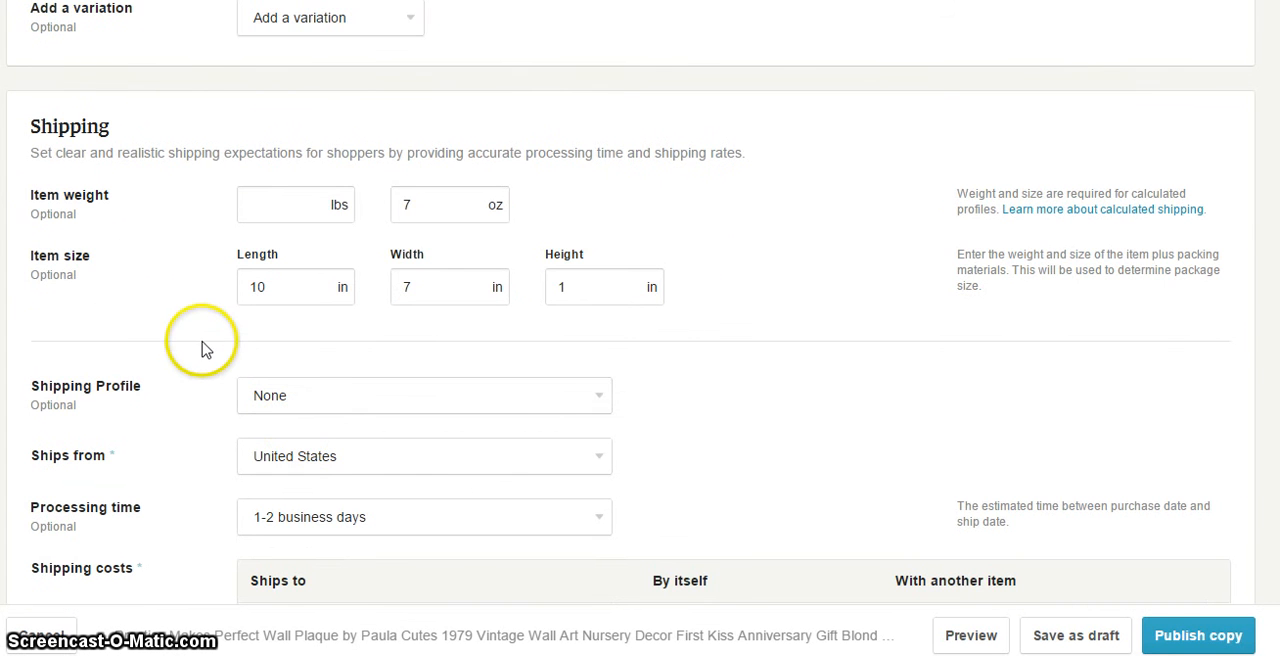
left_click(440, 209)
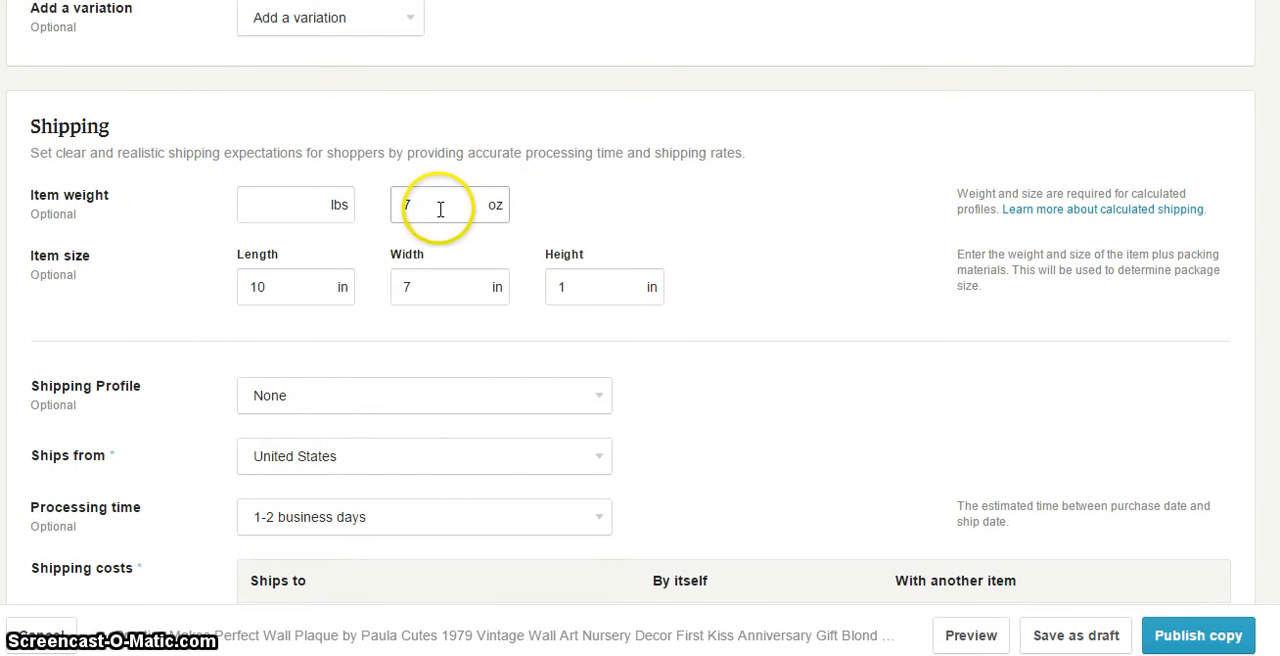
left_click(440, 292)
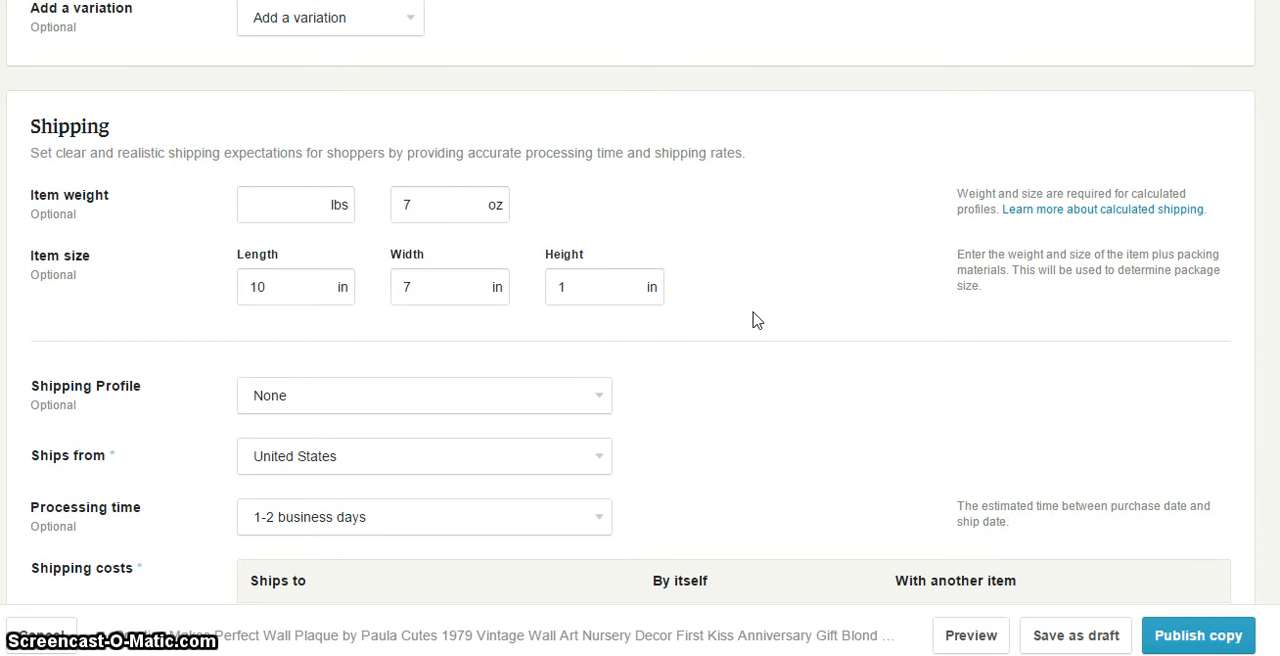
left_click(959, 268)
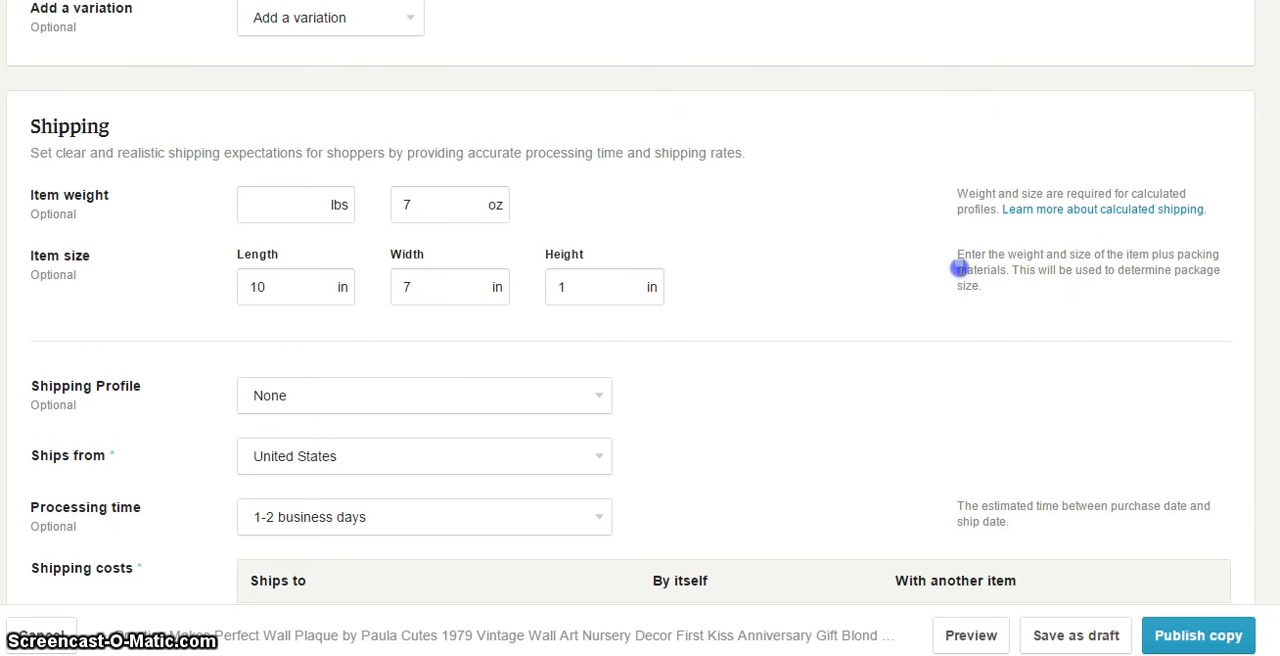
triple_click(959, 268)
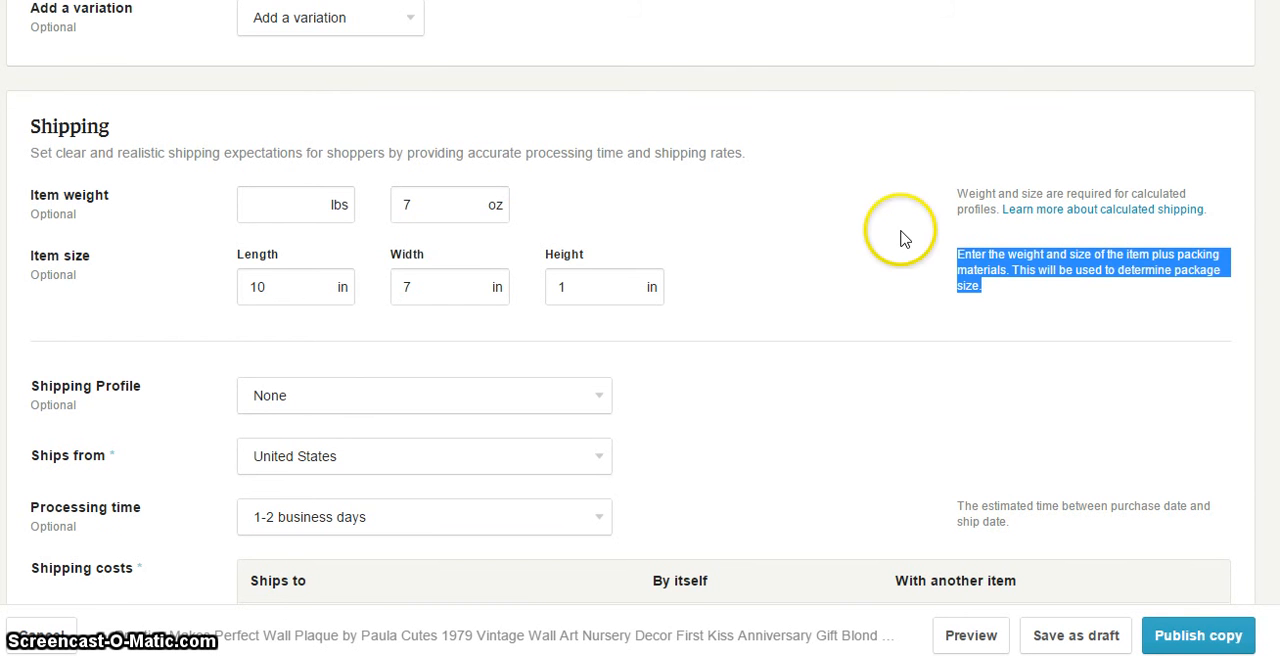
left_click(817, 293)
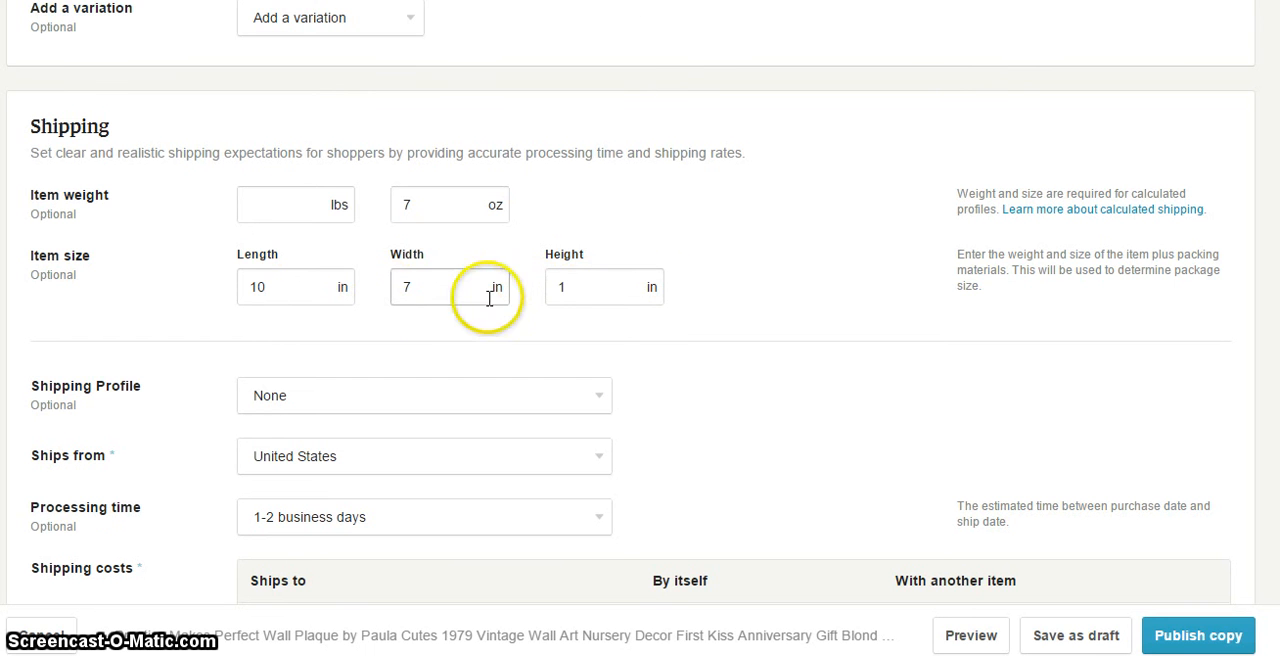
left_click(727, 308)
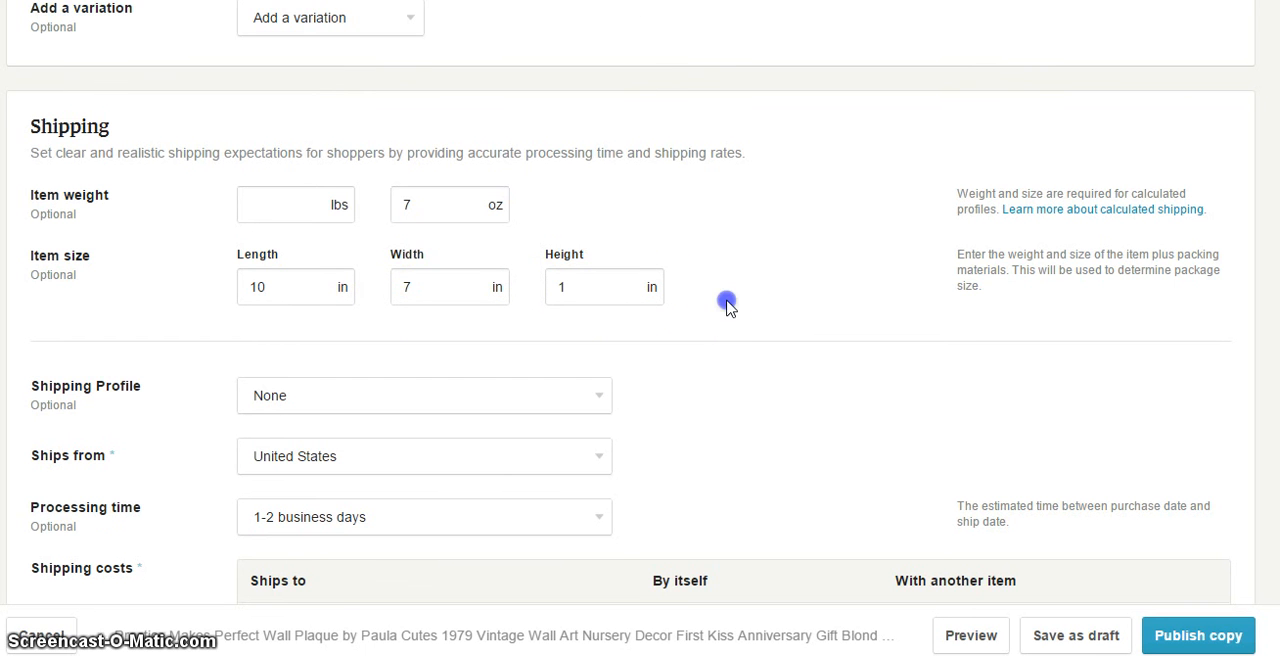
Apply the Patterns shipping profile to the listing and check its United States shipping costs
scroll(727, 308, "down", 1)
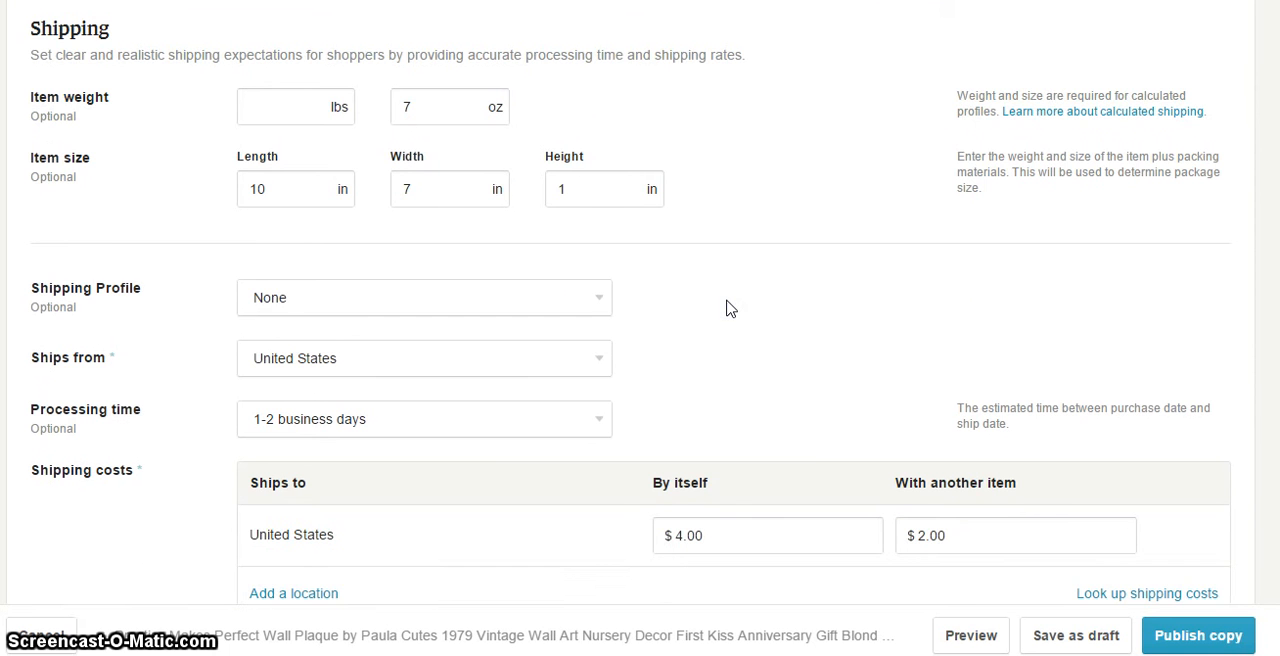
scroll(727, 308, "down", 1)
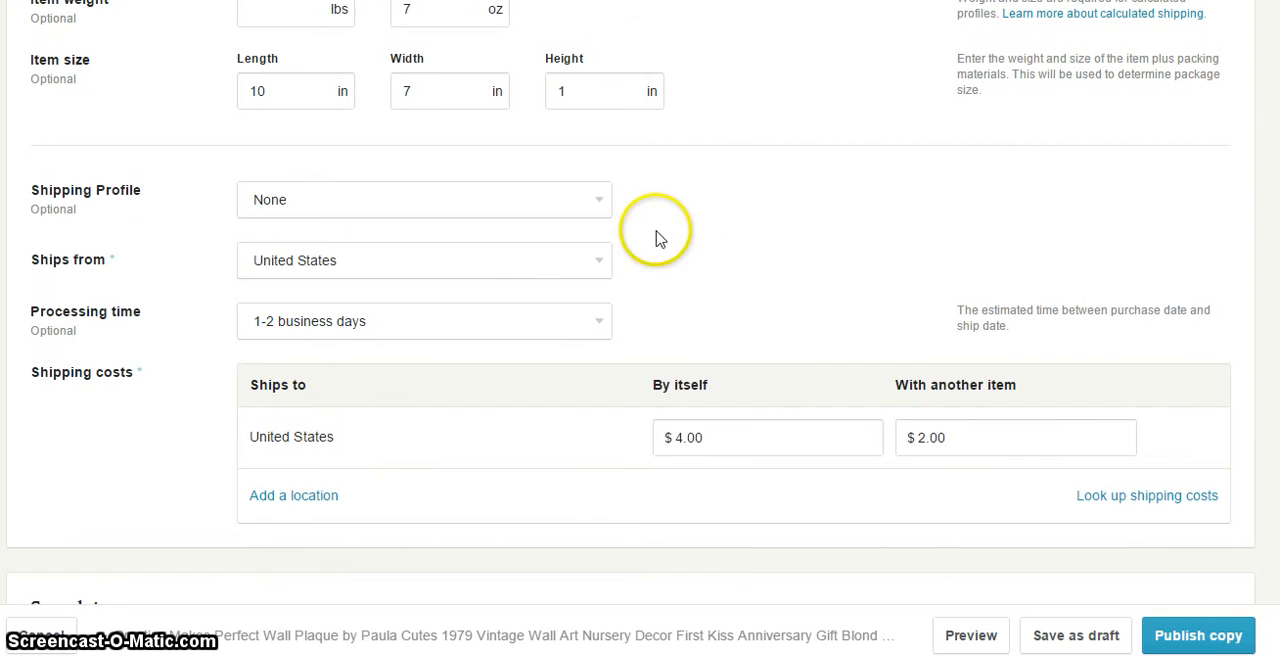
left_click(597, 207)
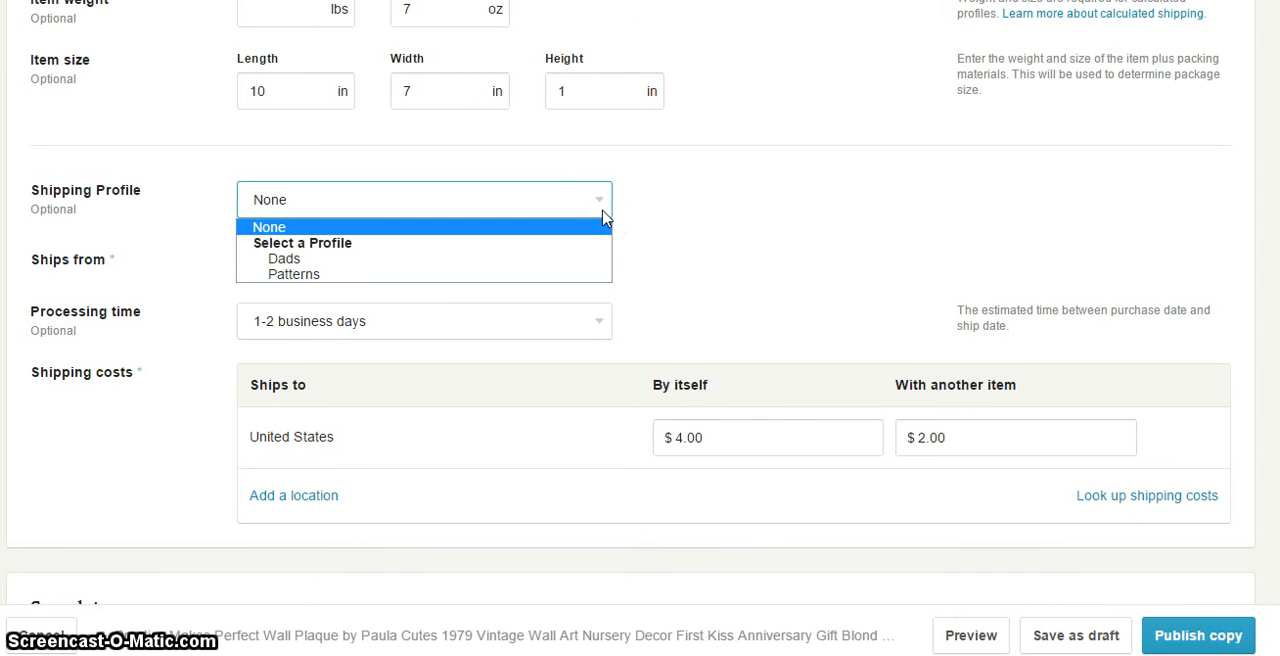
left_click(575, 276)
scroll(700, 330, "down", 1)
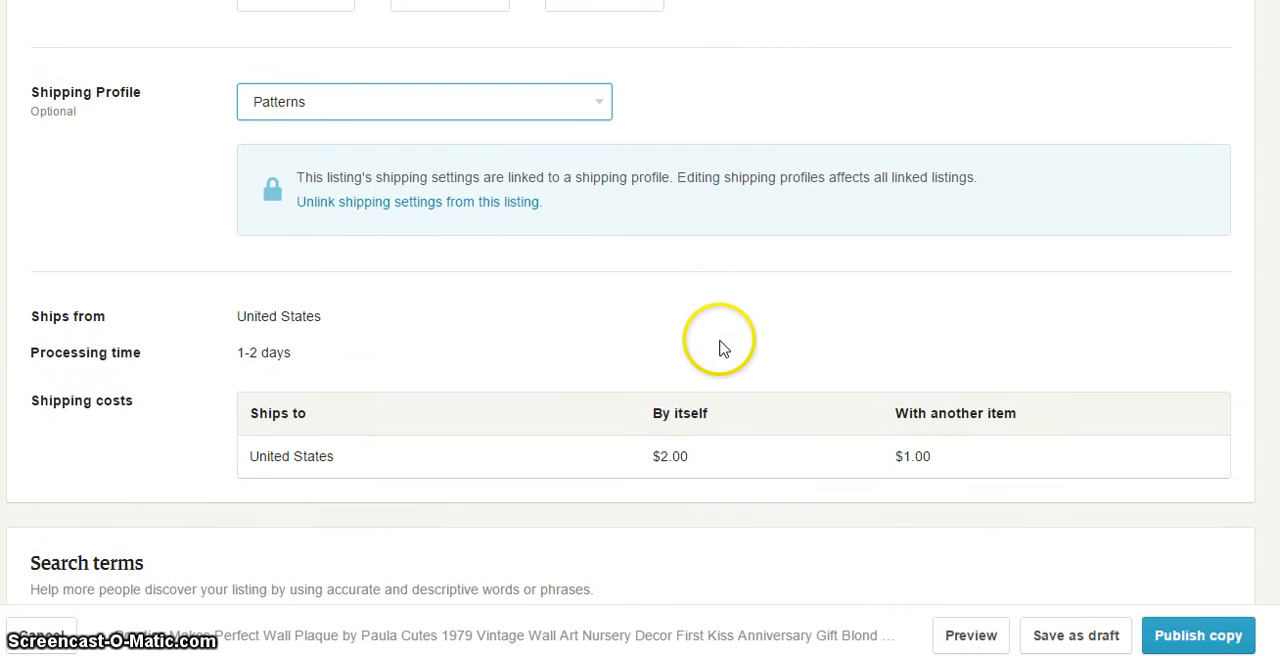
scroll(723, 347, "down", 1)
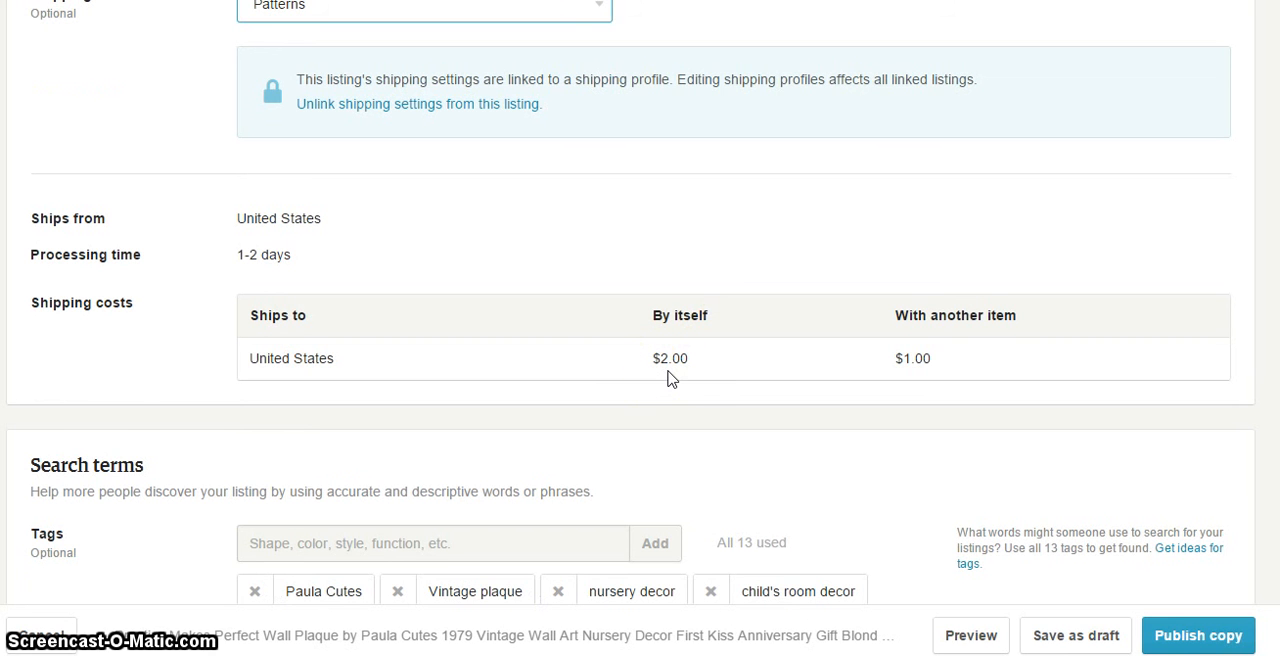
left_click(574, 372)
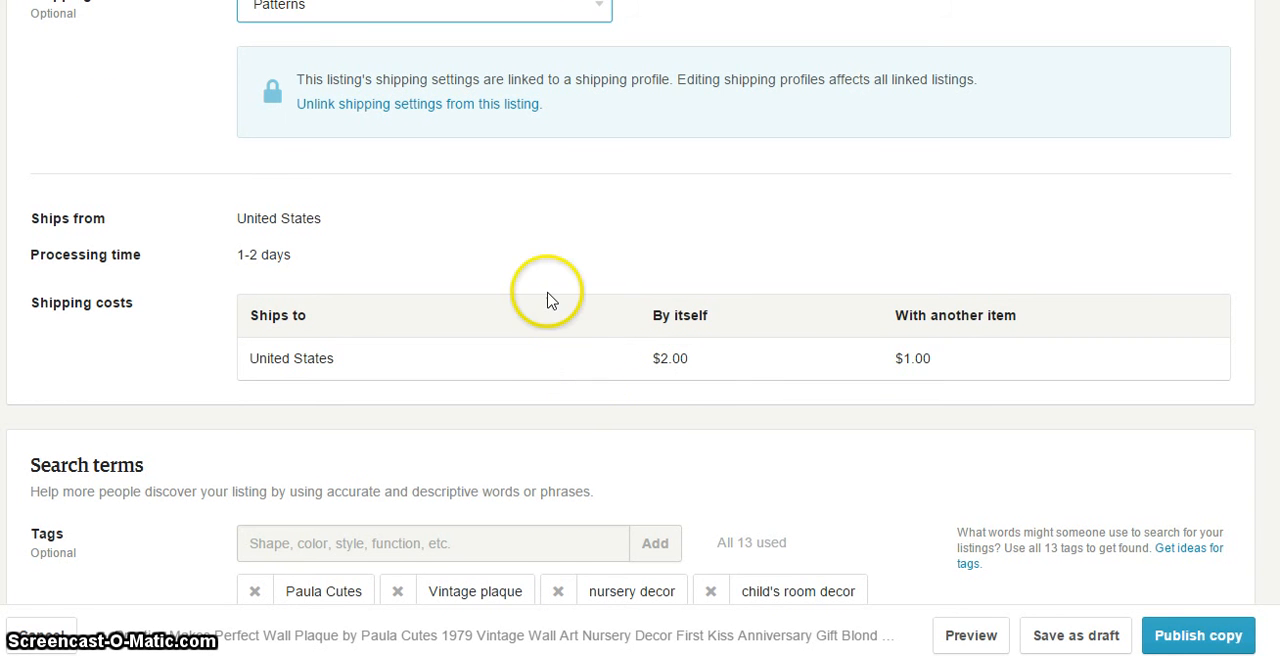
Switch the listing's shipping profile to Dads and check its shipping costs
scroll(546, 289, "up", 1)
left_click(520, 108)
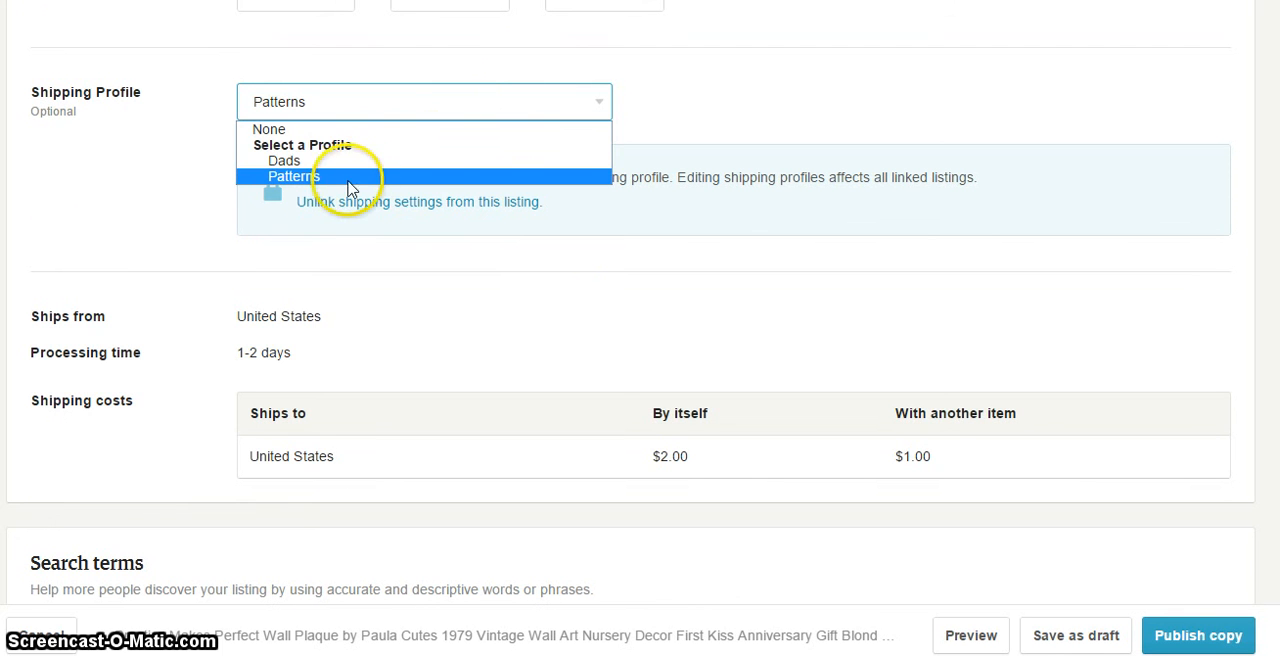
left_click(280, 163)
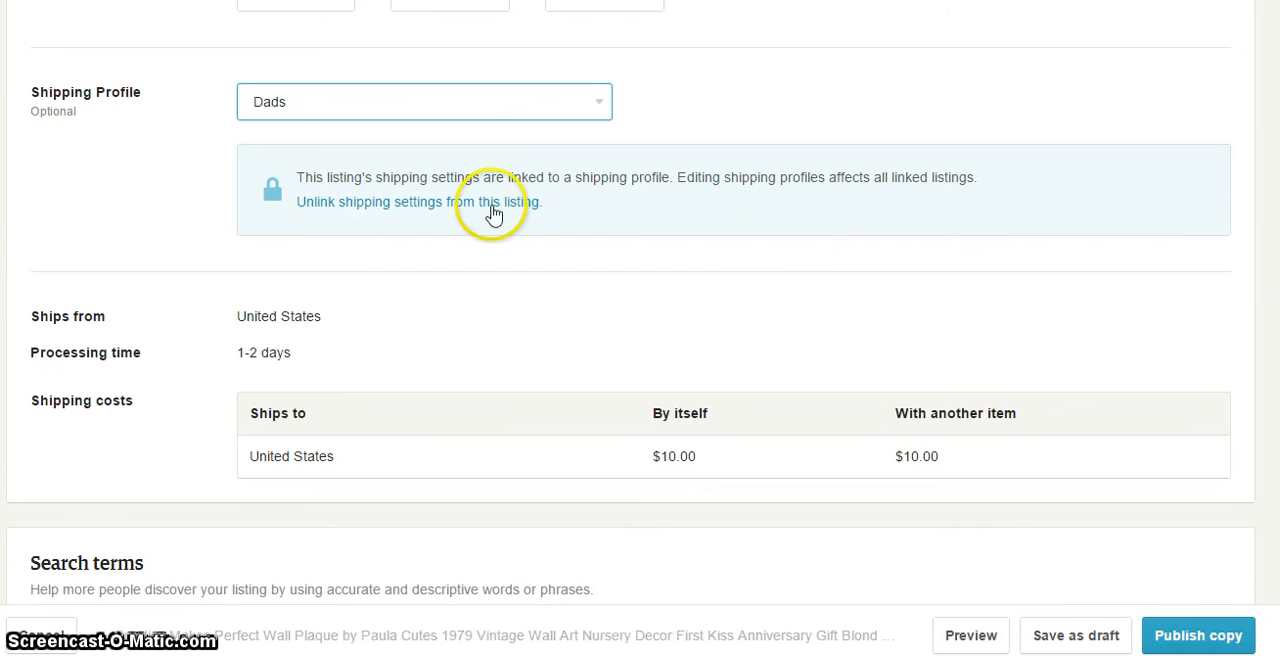
left_click(498, 310)
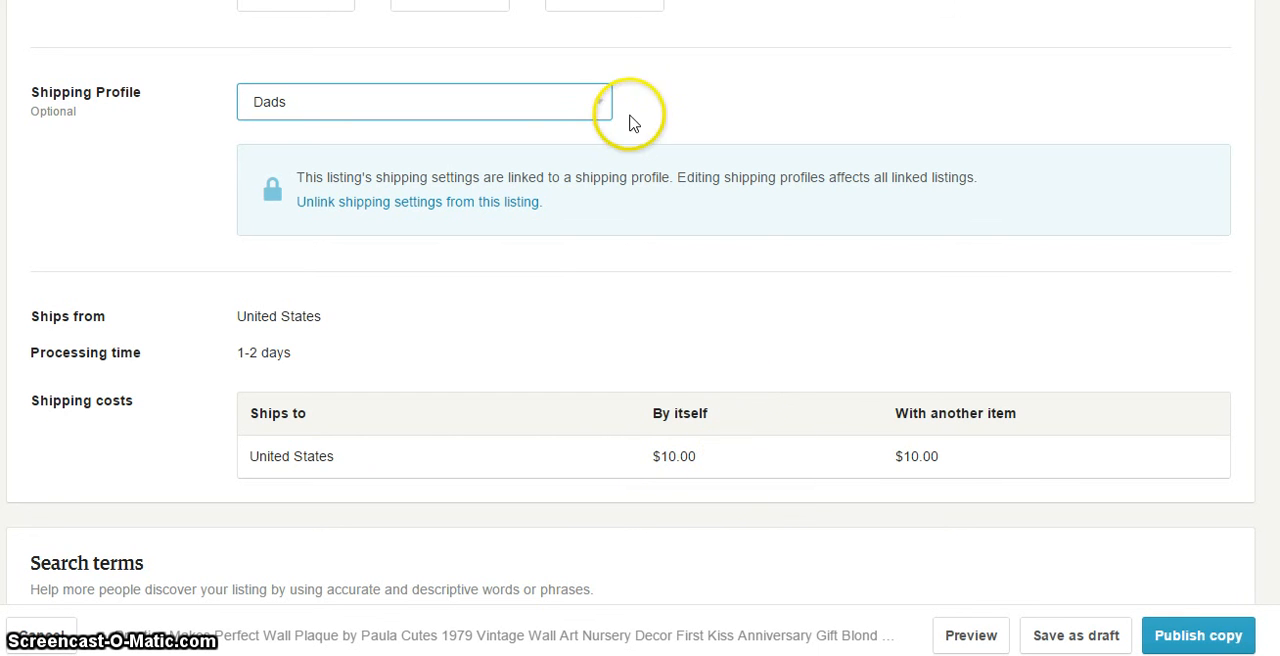
Set the listing's shipping profile to None
left_click(580, 105)
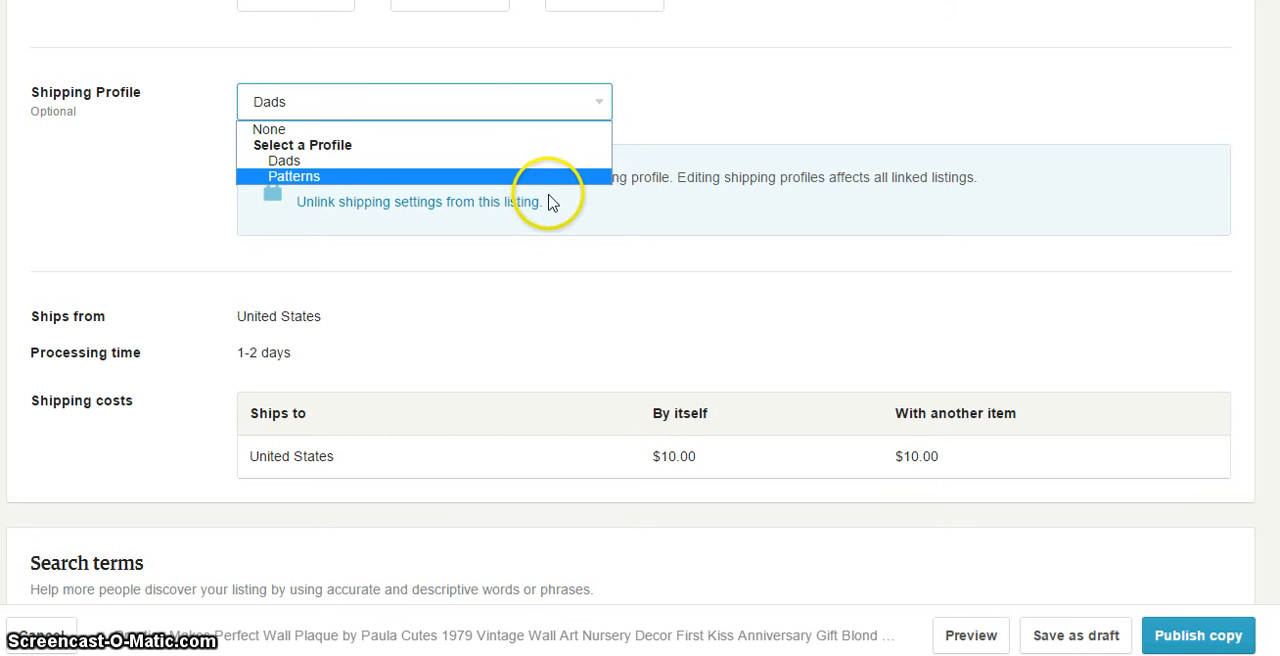
left_click(500, 131)
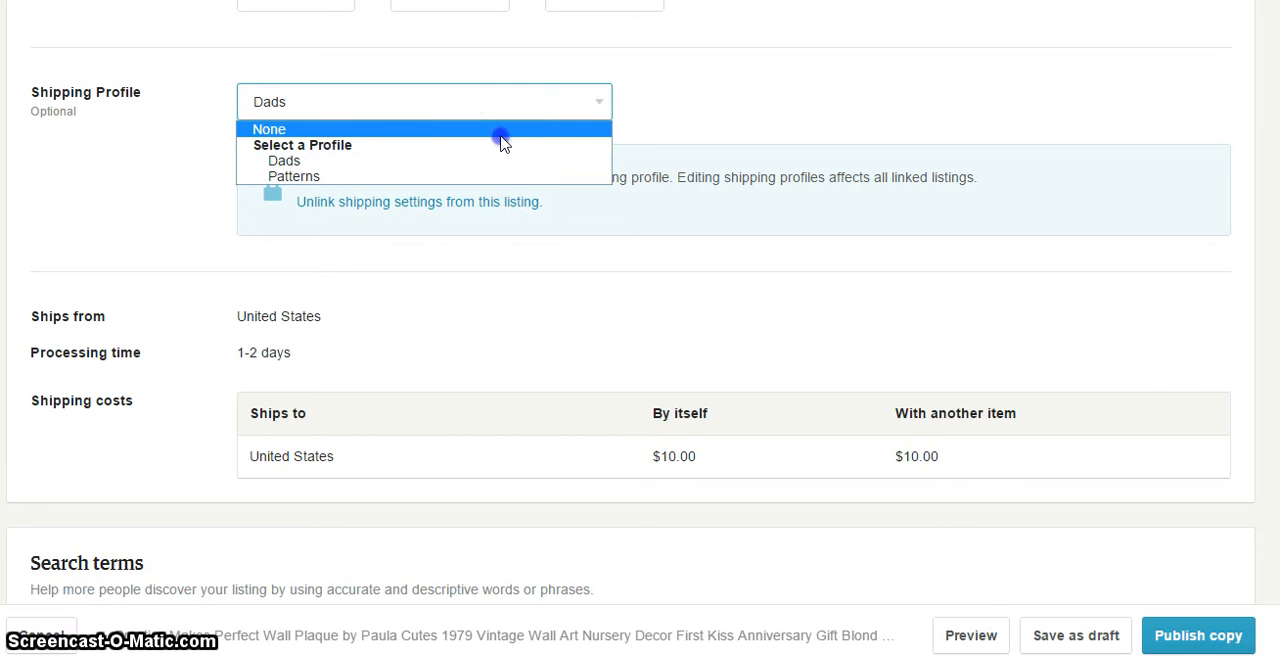
left_click(718, 139)
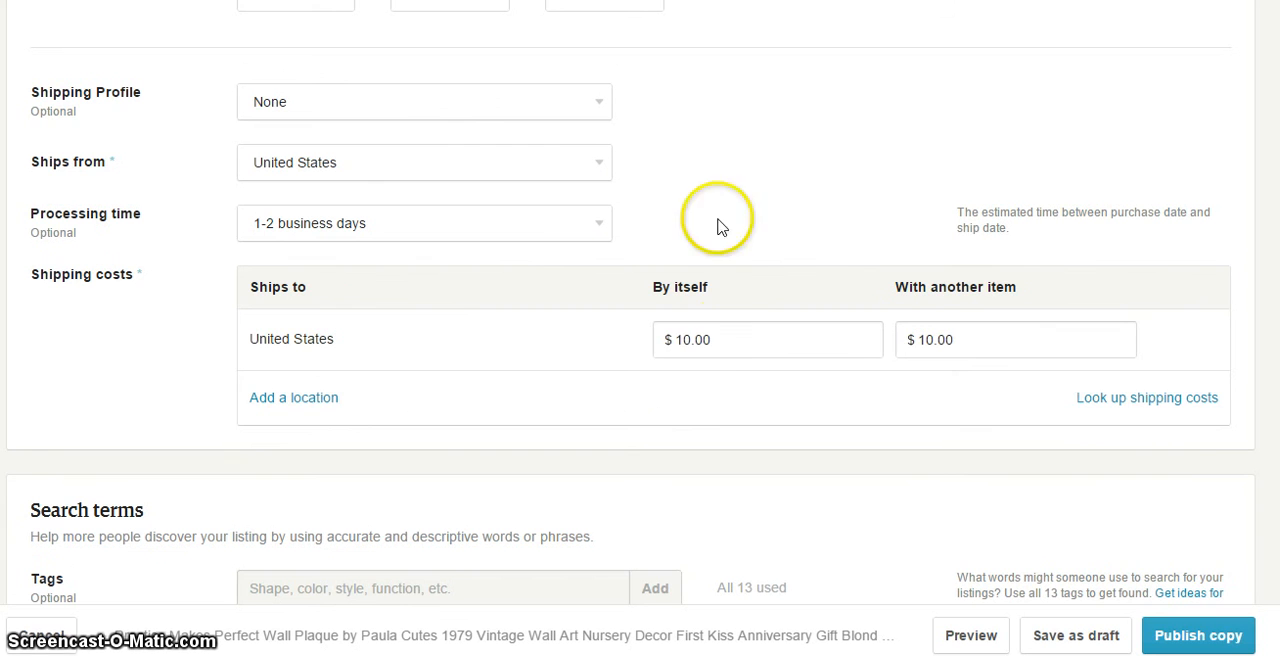
Set the United States shipping costs to $4.00 by itself and $2.00 with another item
left_click(745, 355)
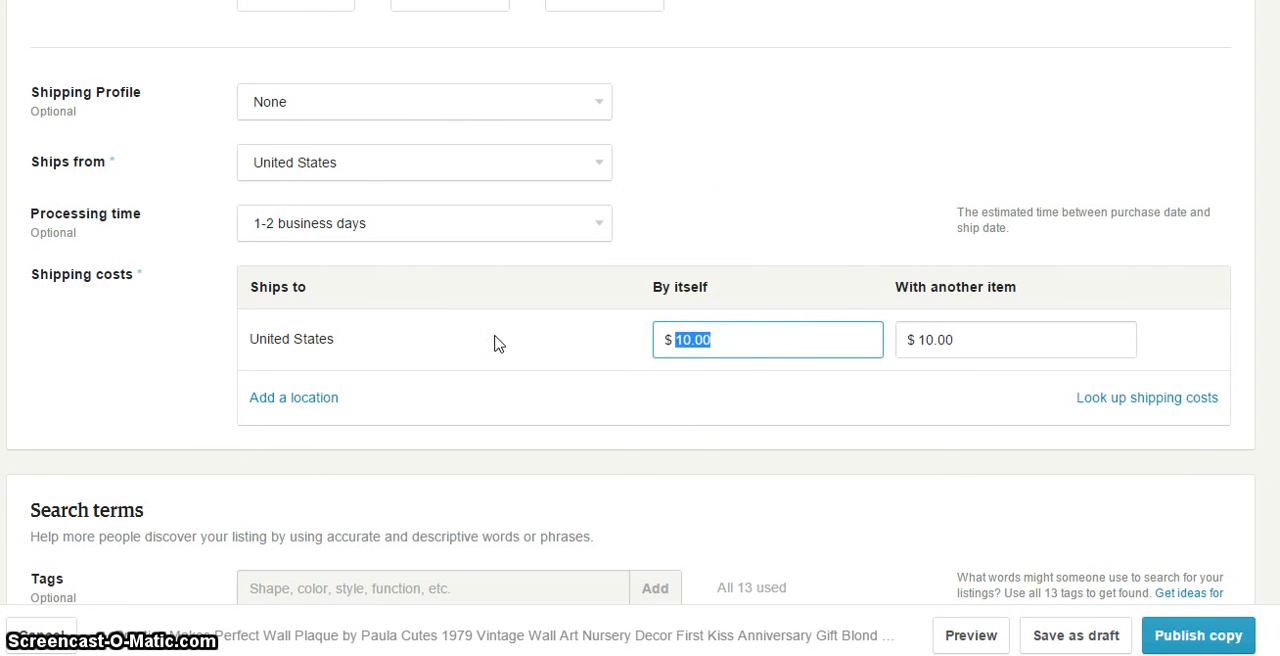
type("4.00")
key("Tab")
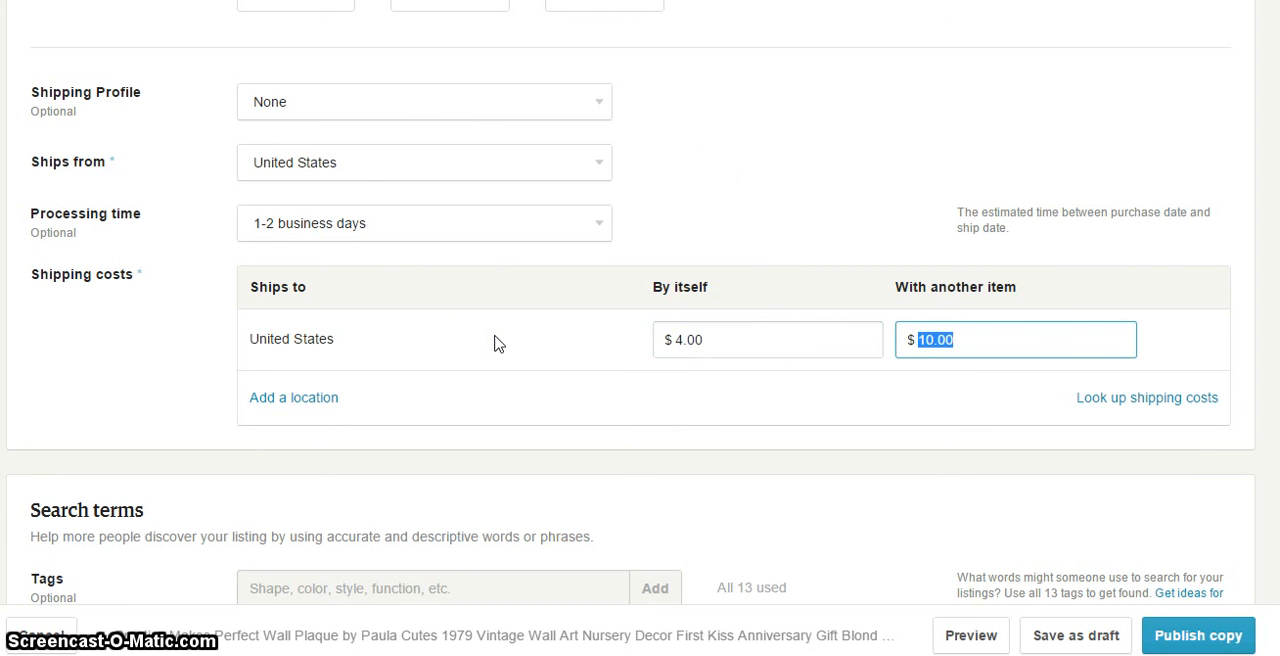
type("2.")
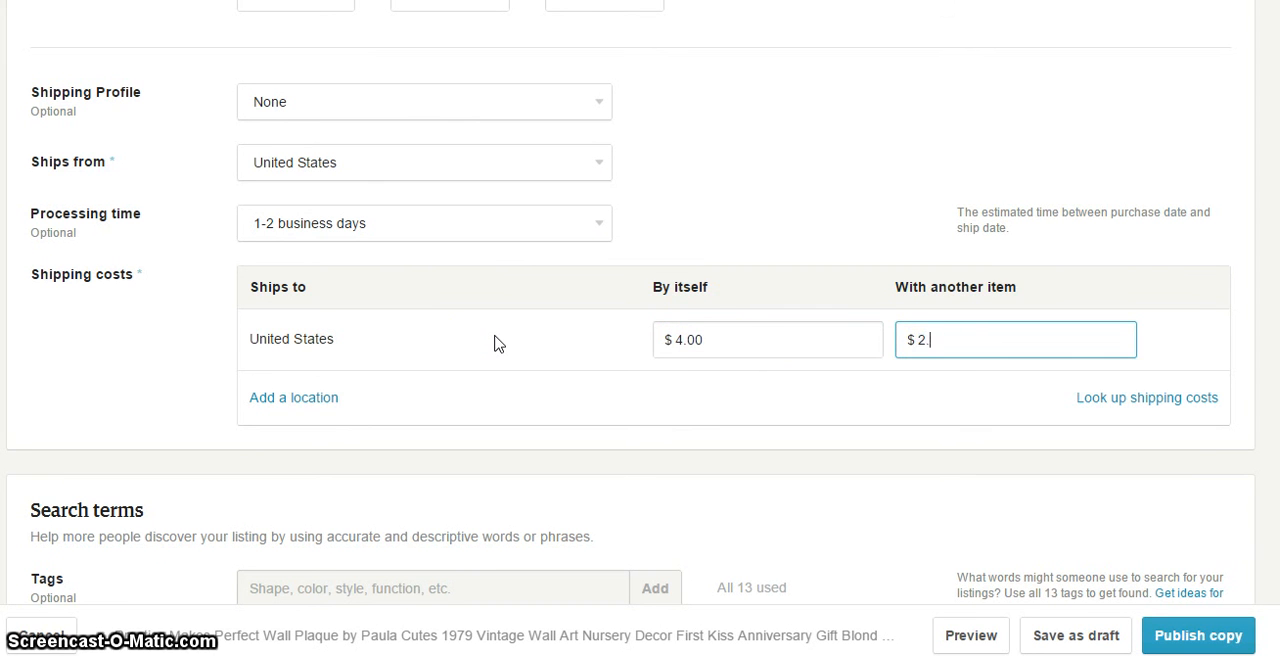
key("Tab")
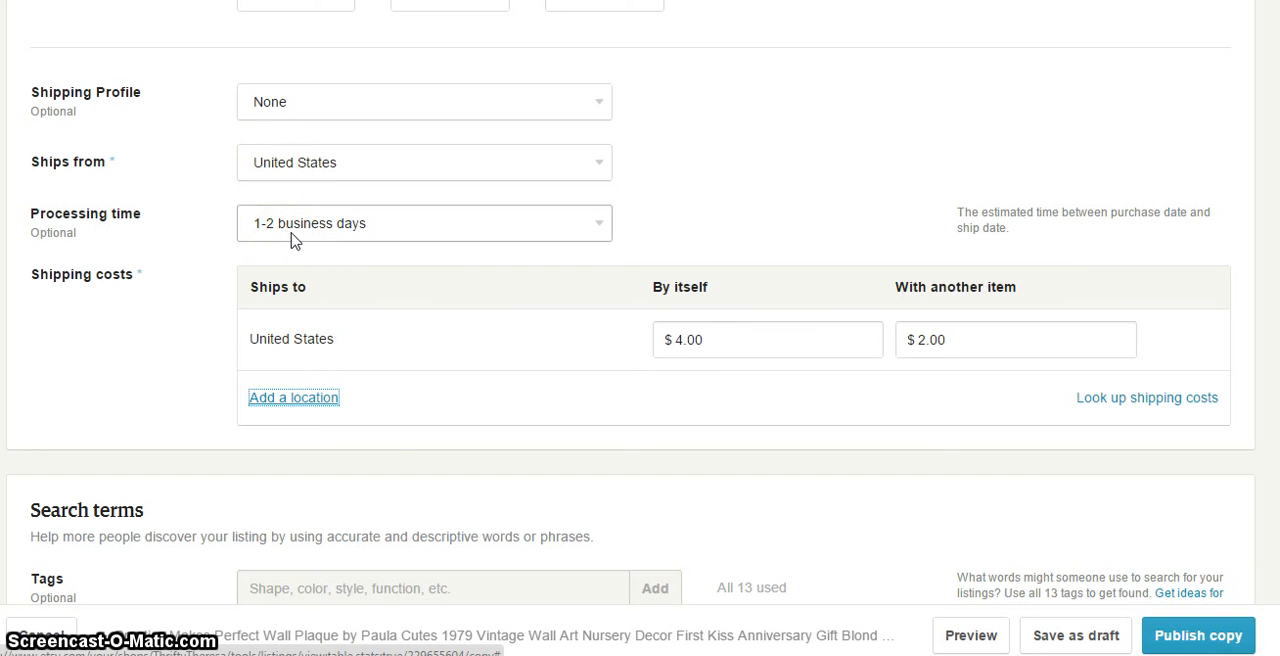
Add Everywhere and Denmark as additional destinations in the shipping costs
left_click(300, 398)
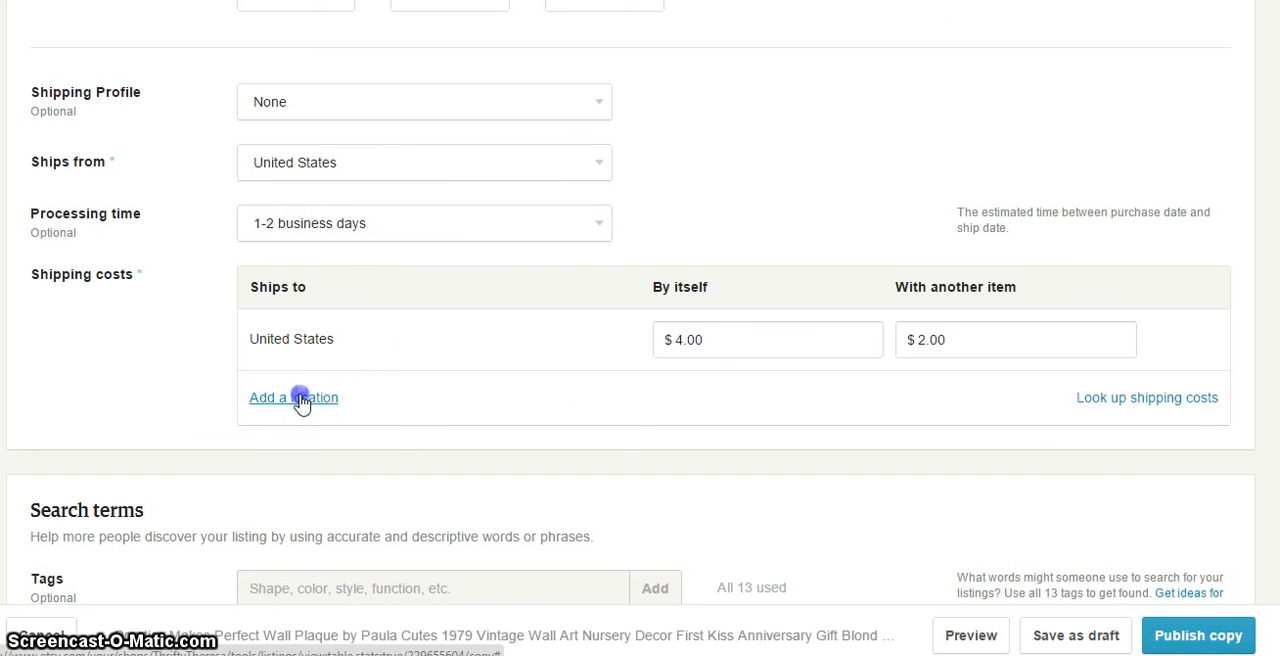
left_click(438, 401)
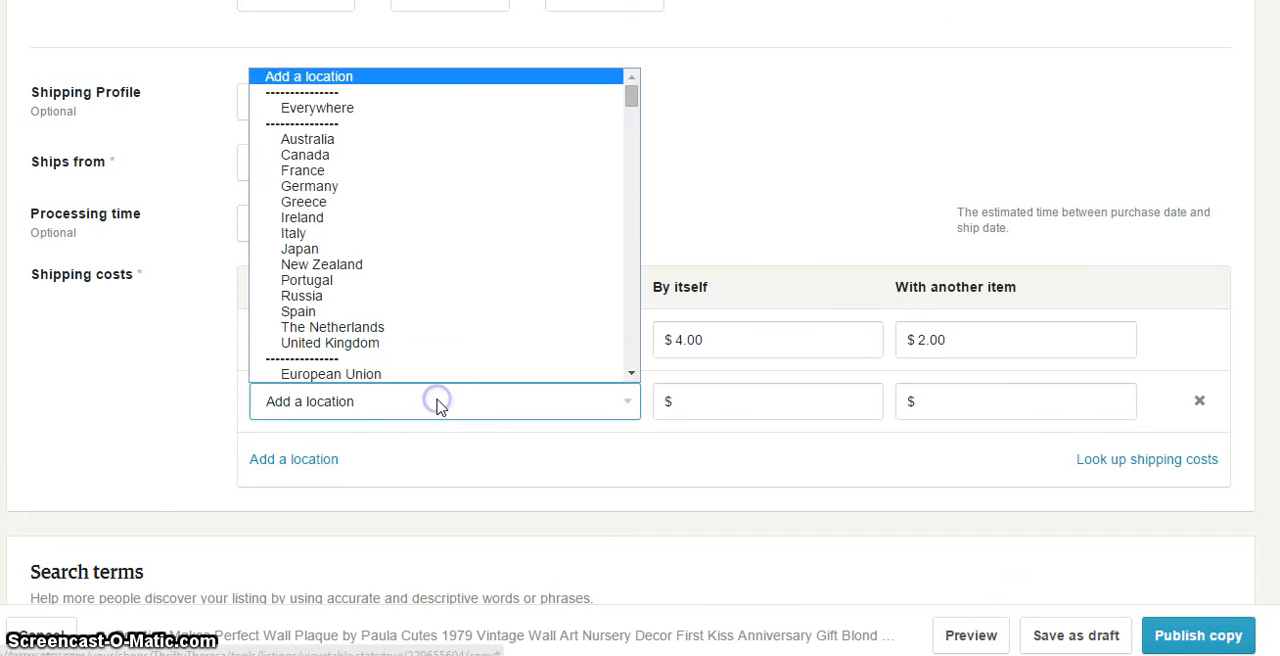
left_click(464, 108)
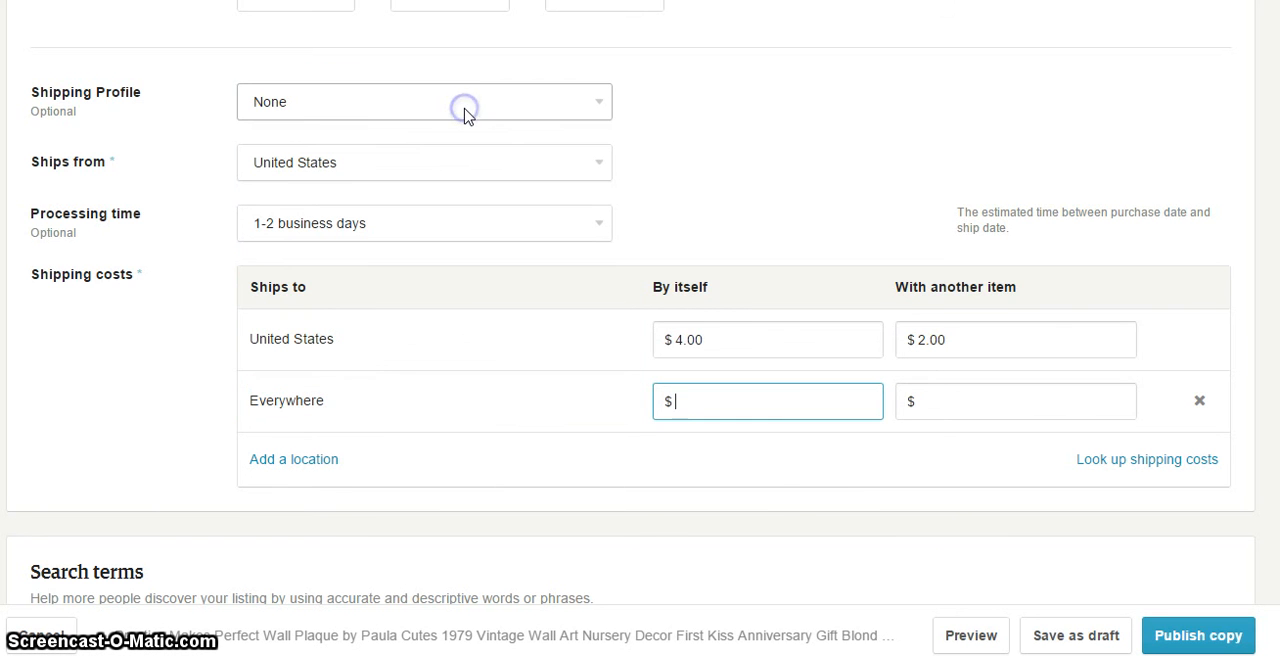
left_click(288, 463)
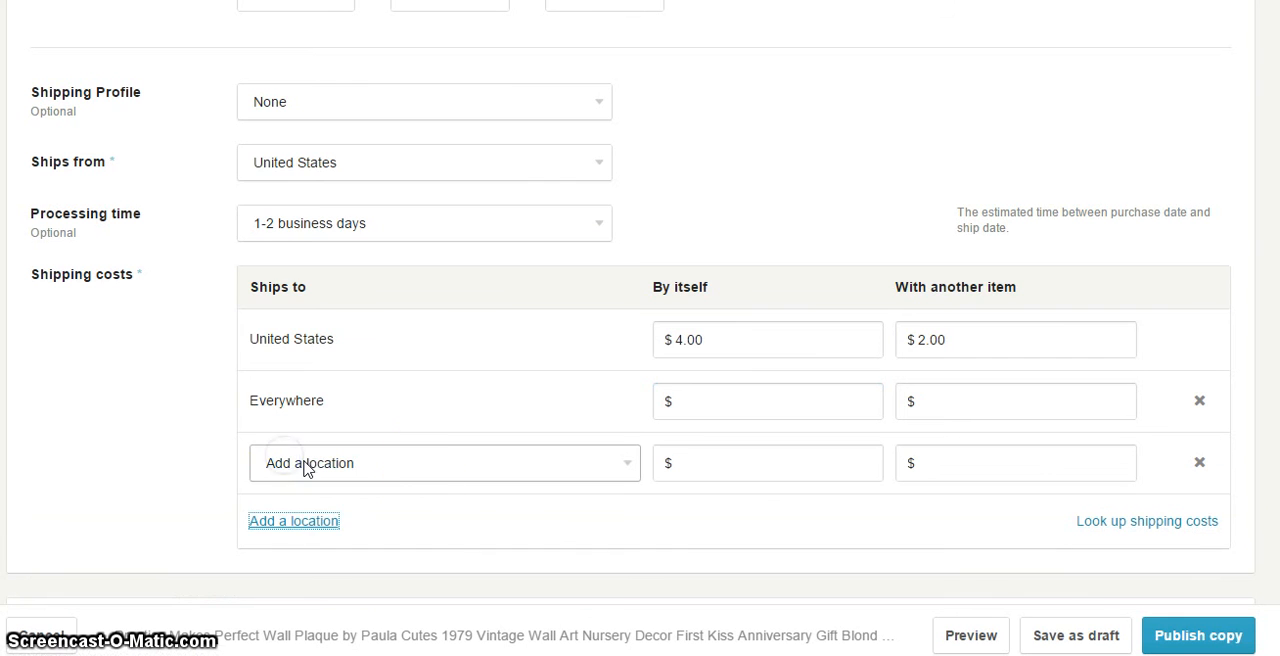
left_click(420, 465)
scroll(457, 349, "down", 8)
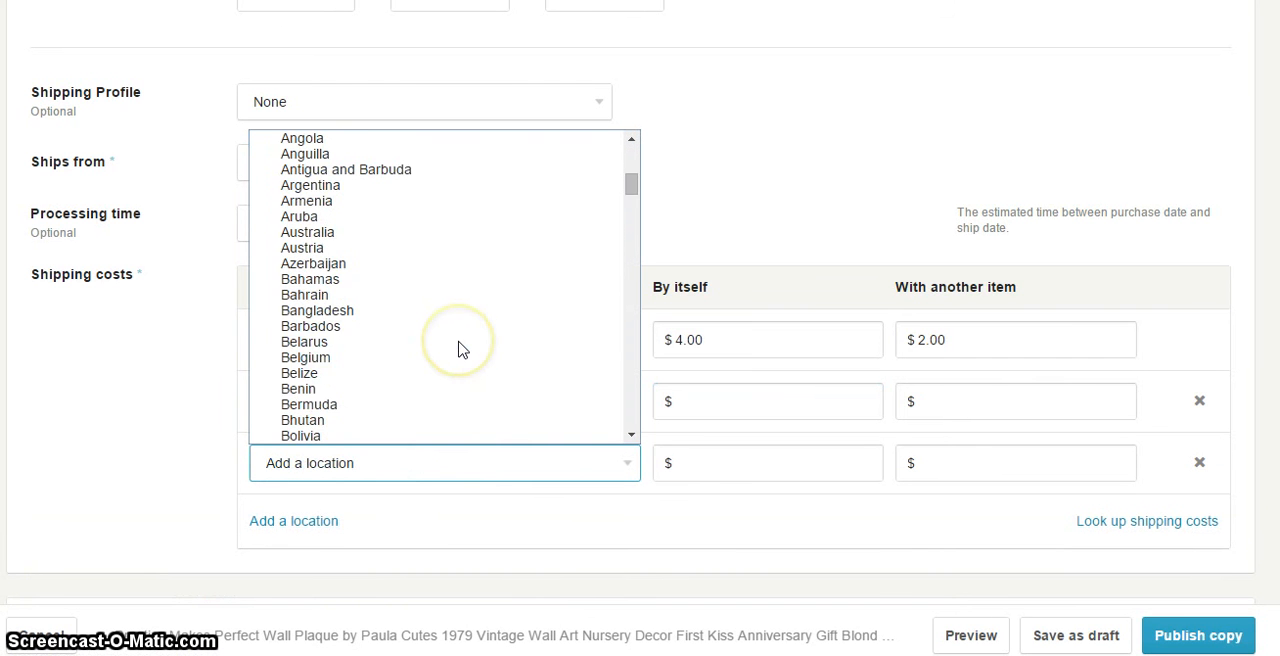
scroll(457, 349, "down", 3)
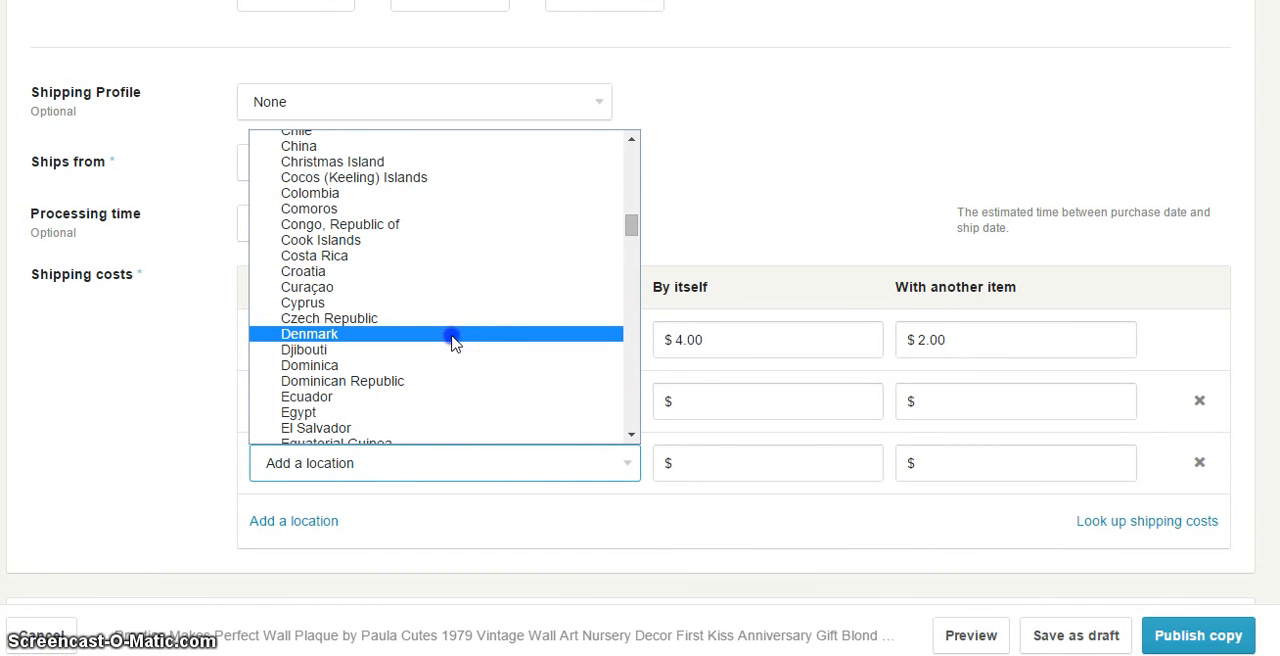
left_click(451, 336)
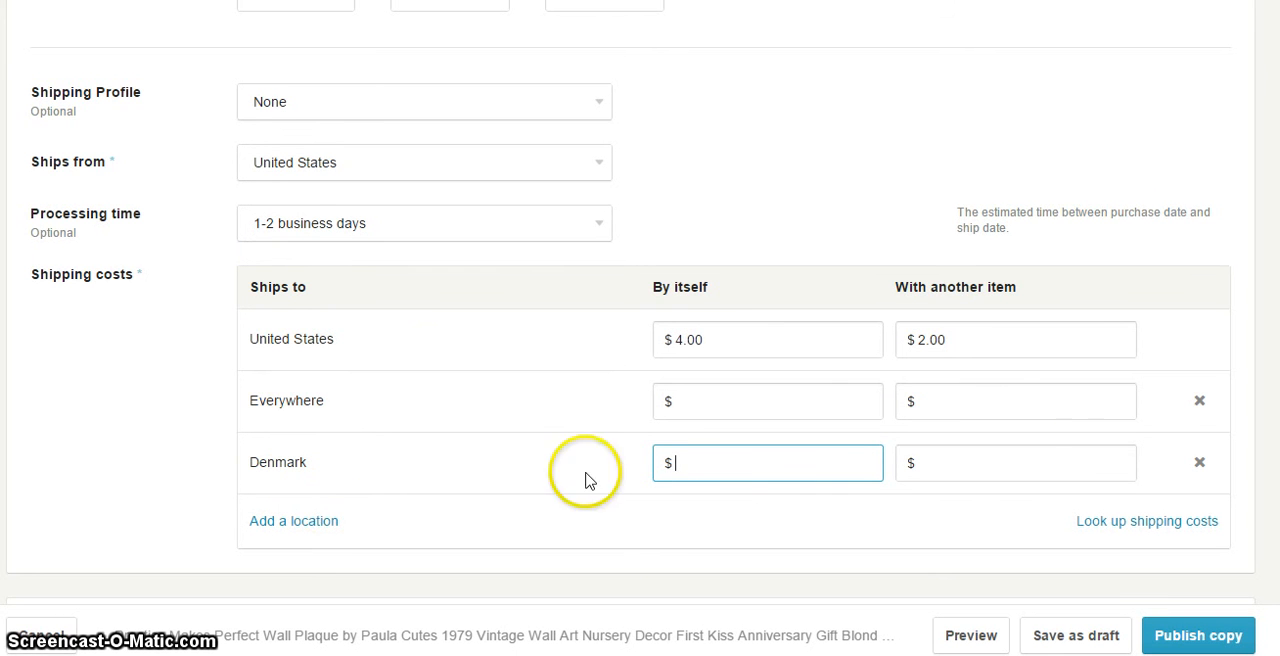
Remove the Denmark and Everywhere destinations from the shipping costs
left_click(1199, 462)
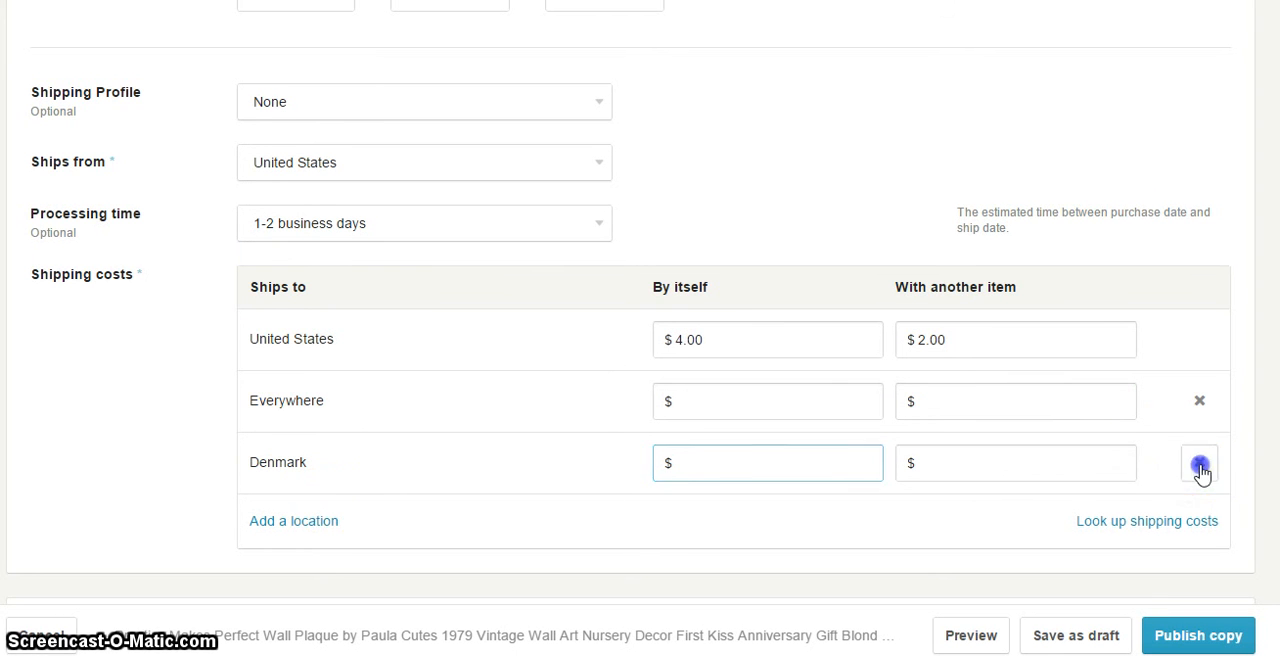
left_click(1201, 403)
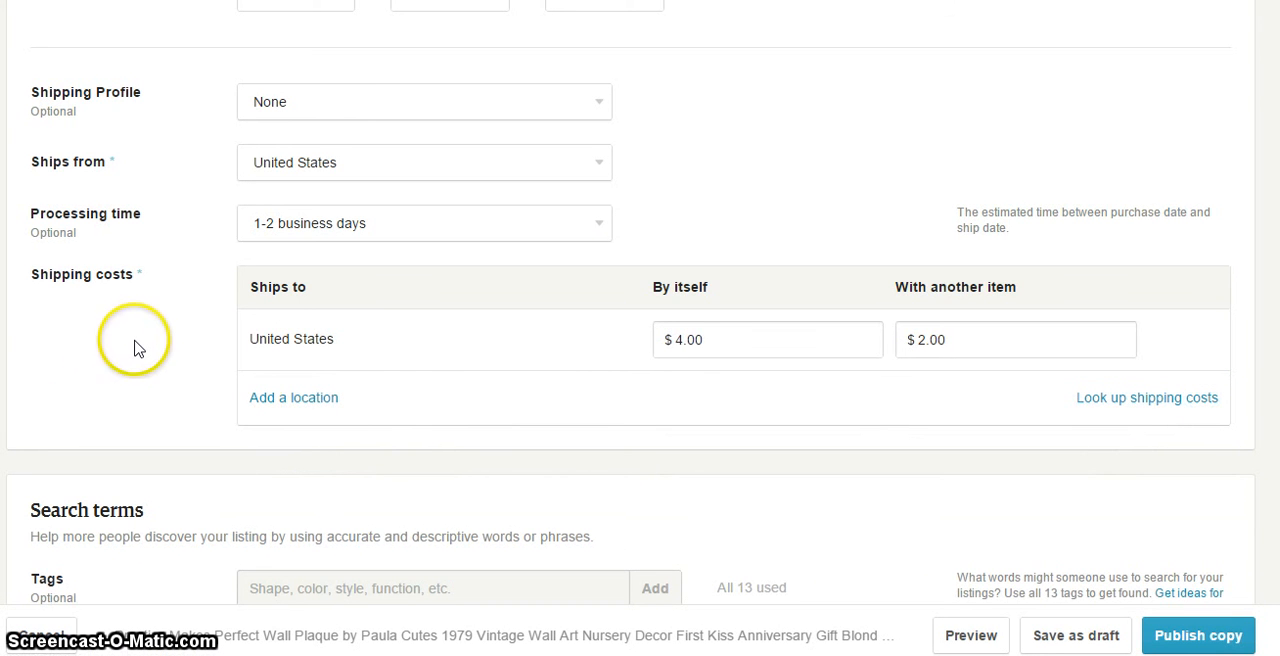
Look over the search terms, including tags, materials, occasion, style and recipient, and return to the shipping settings
scroll(137, 350, "up", 1)
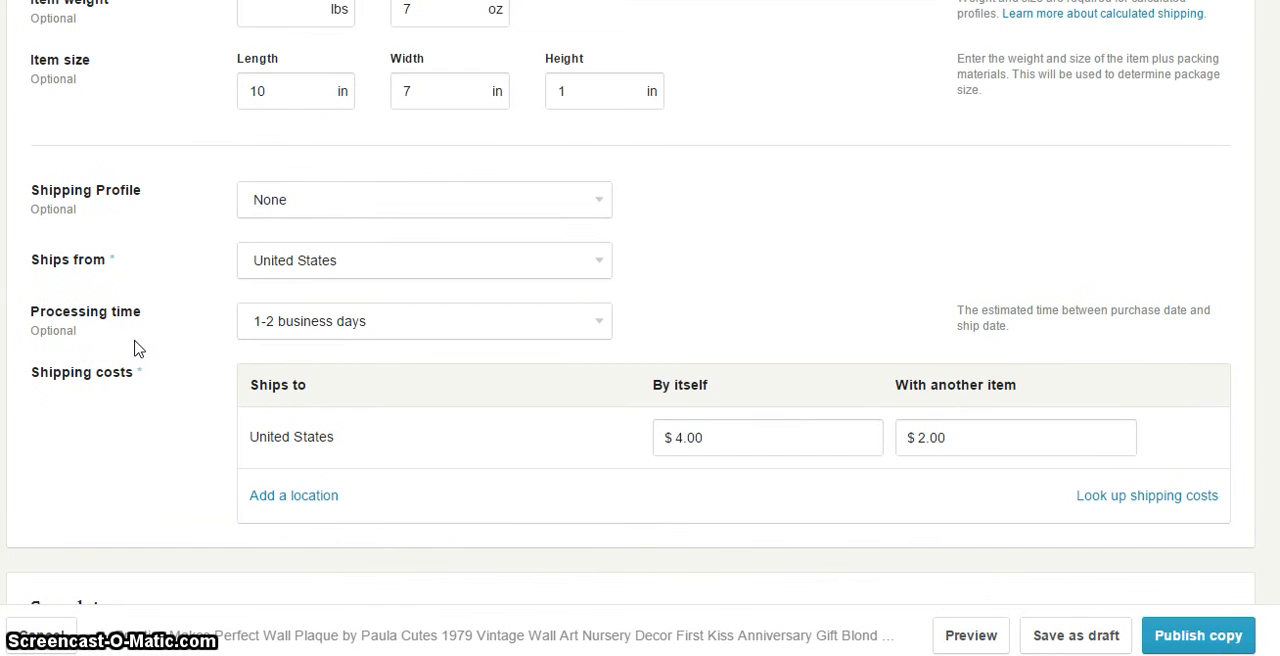
scroll(137, 348, "down", 7)
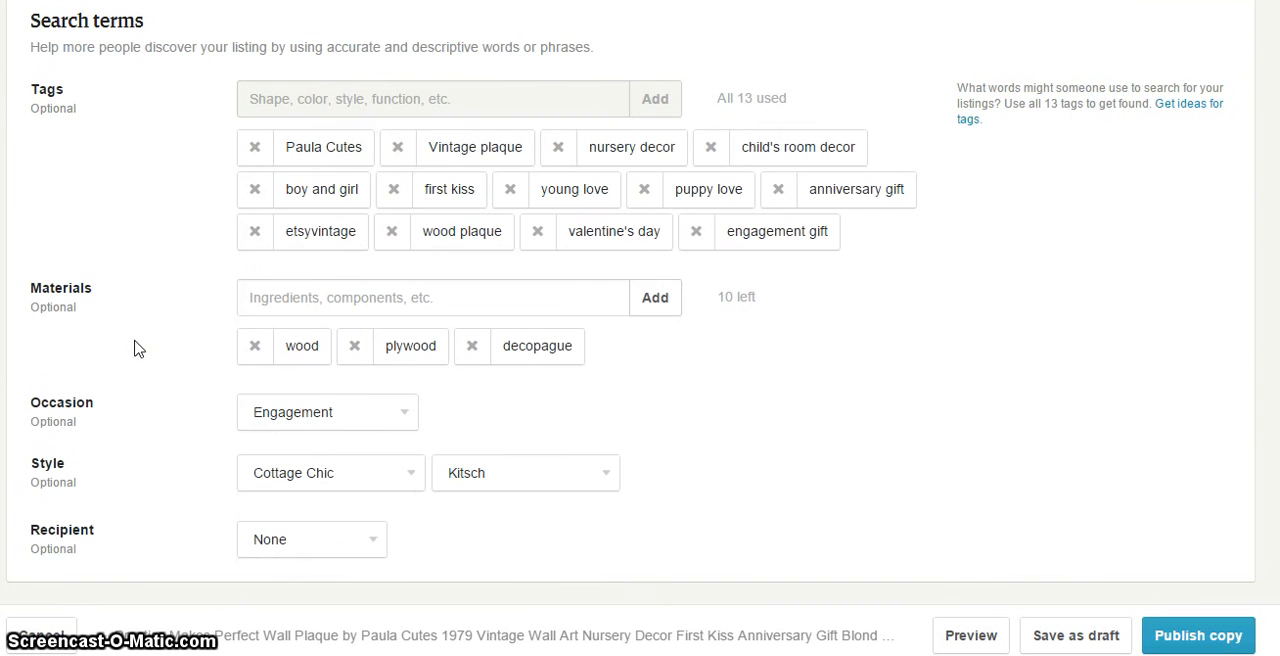
scroll(137, 348, "up", 1)
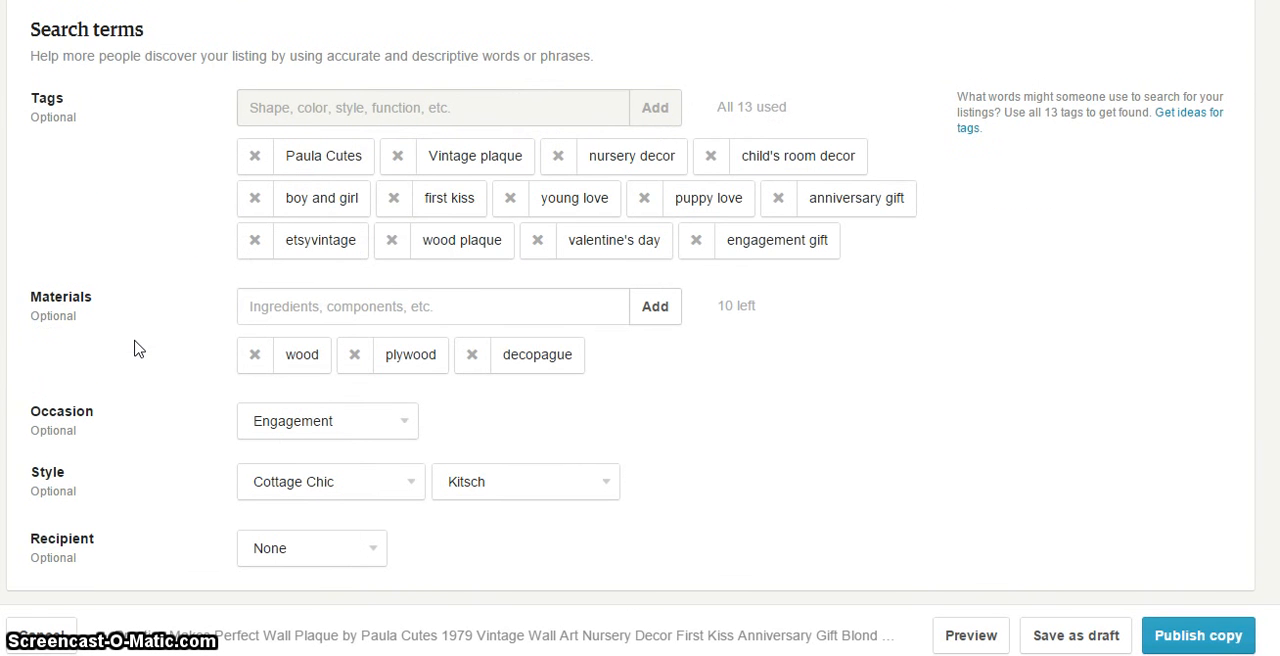
scroll(145, 362, "up", 1)
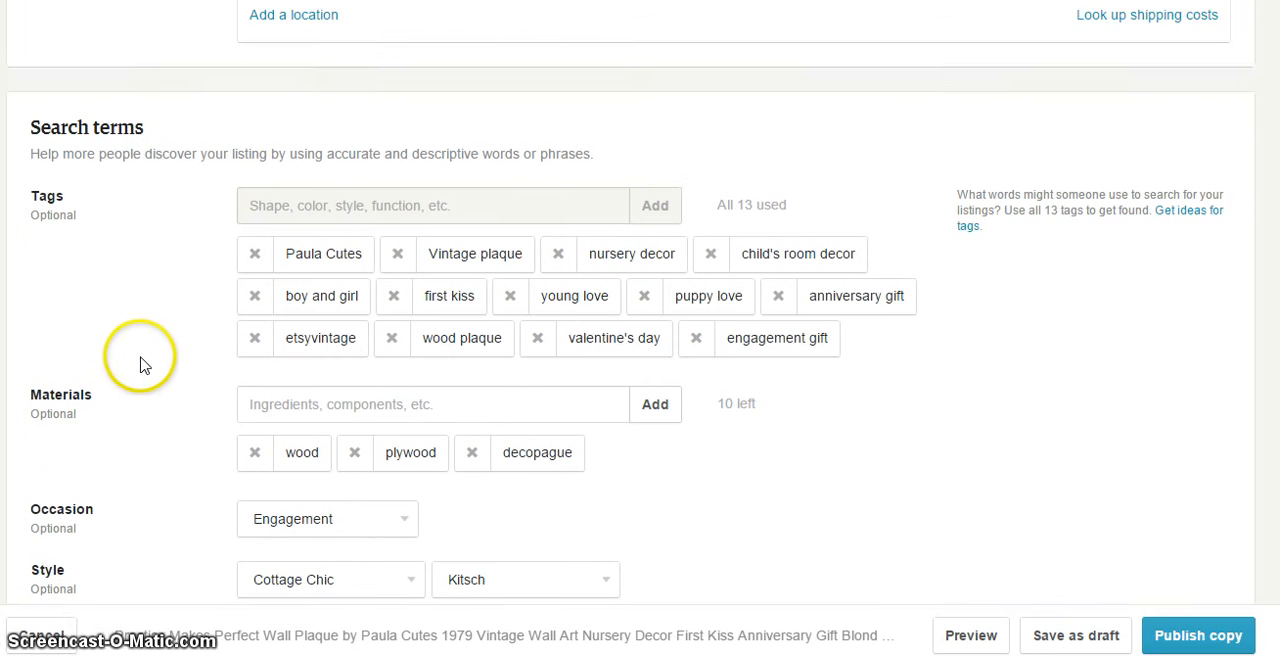
scroll(140, 364, "down", 1)
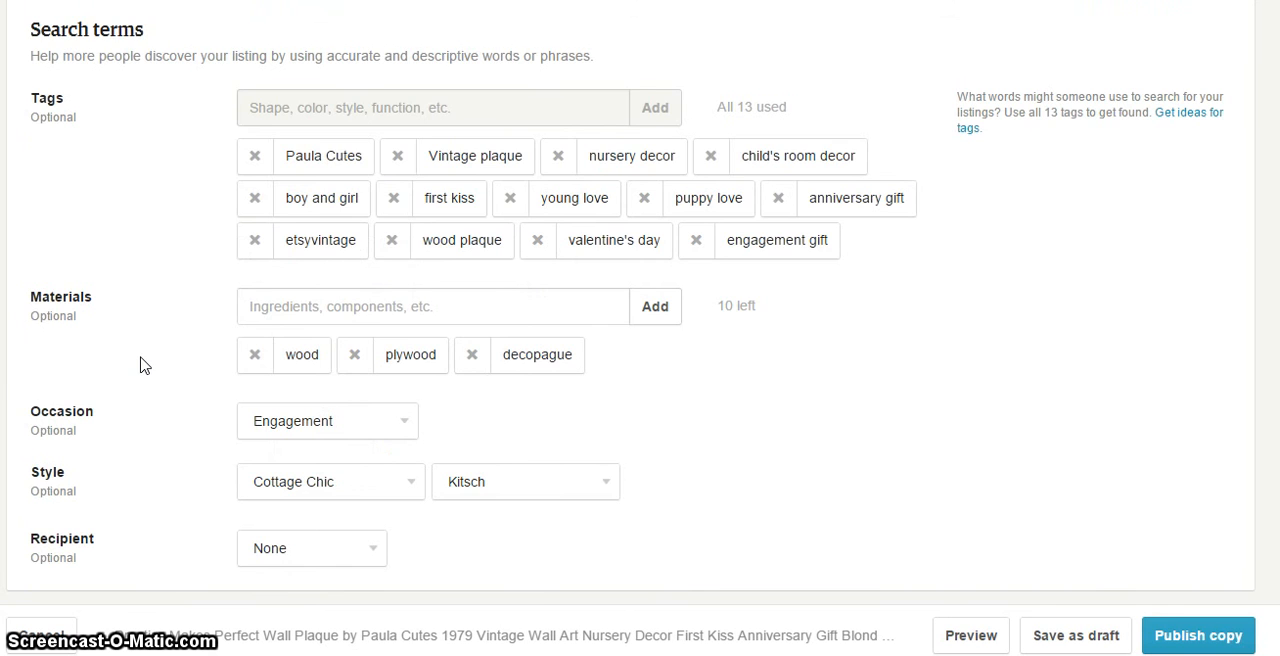
scroll(145, 365, "up", 5)
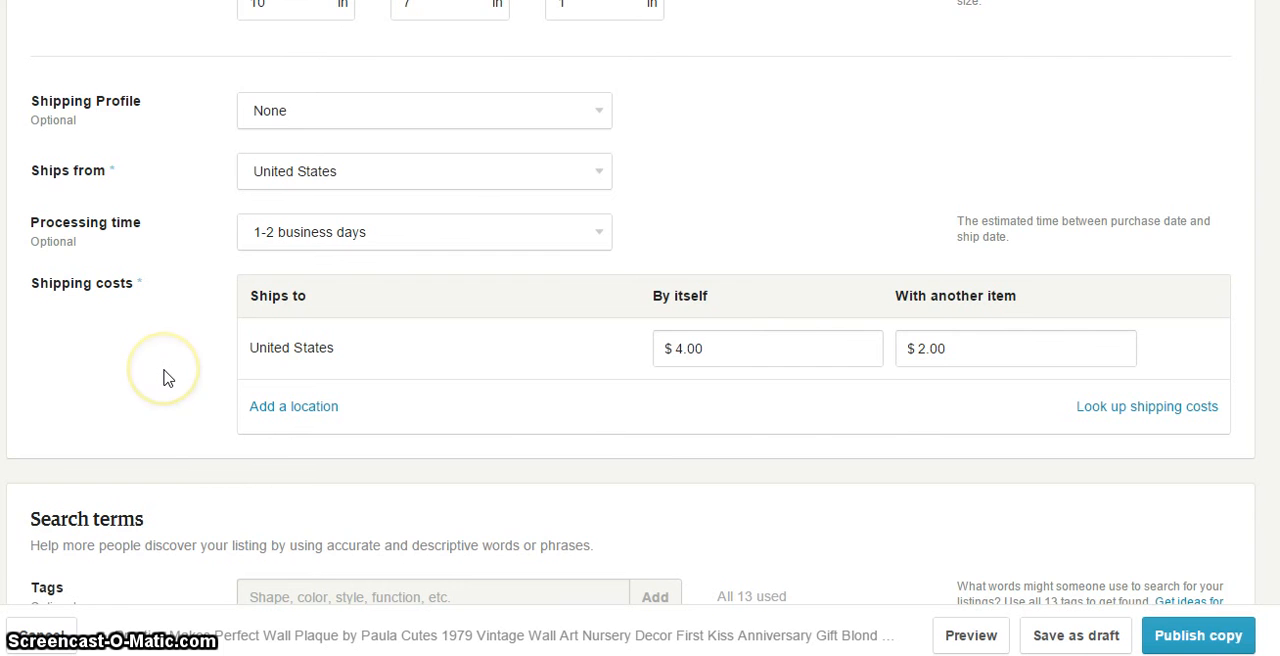
scroll(167, 378, "up", 1)
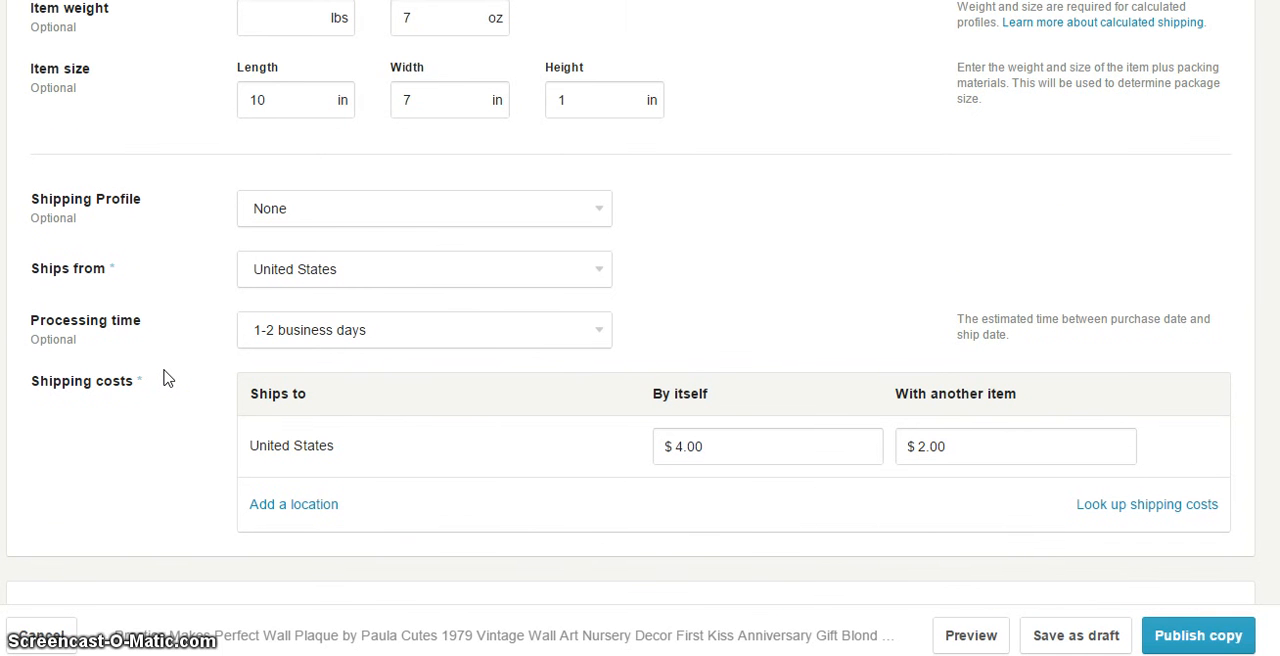